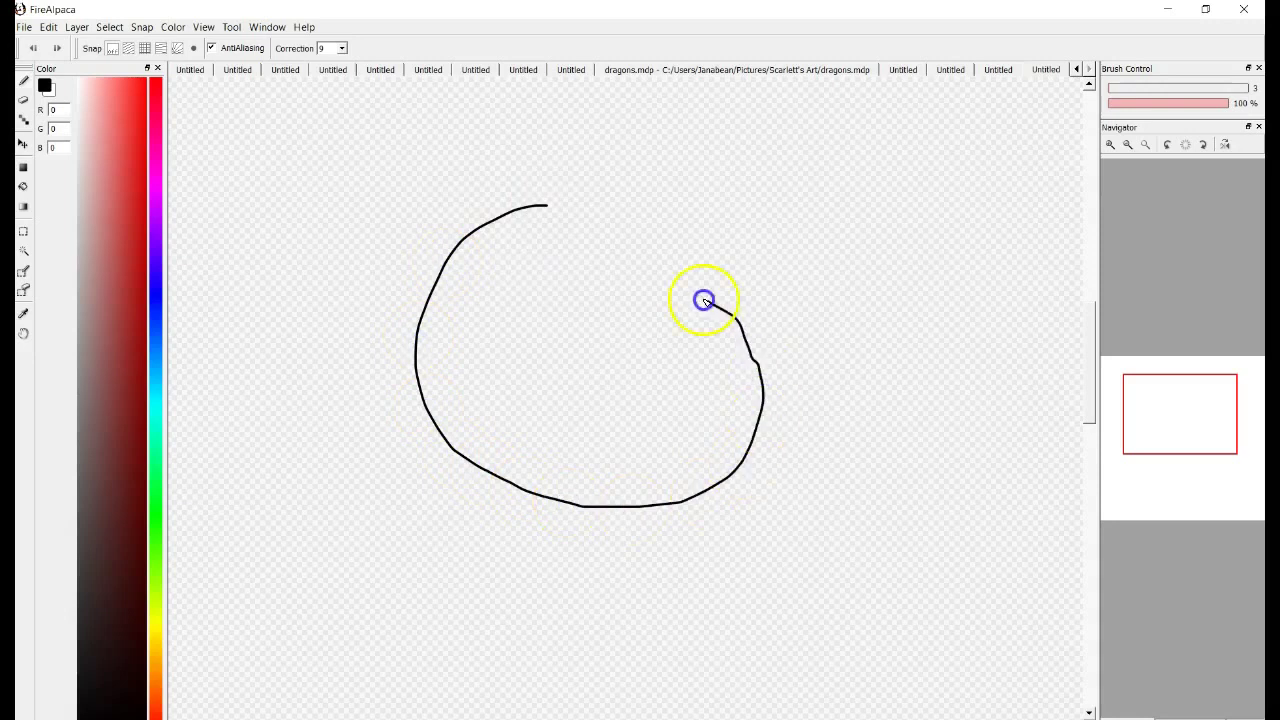
Draw a large round head outline in black with a rounded ear on each side of the top.
mouse_move(587, 225)
left_mouse_down()
mouse_move(557, 238)
mouse_move(762, 368)
left_mouse_up()
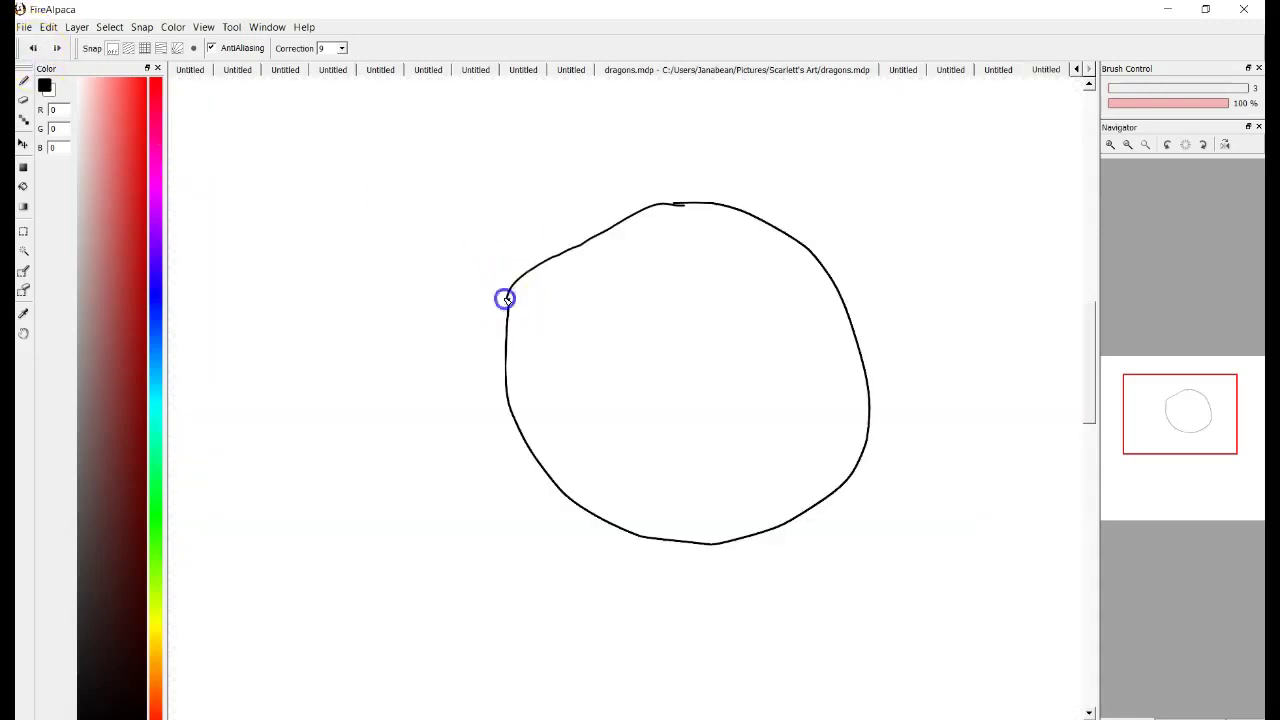
left_click_drag(822, 263, 797, 145)
key("ctrl+z")
left_click_drag(835, 287, 835, 232)
Paint over the stretch of head outline between the two ears with a white brush of size 5.
left_click(87, 107)
left_click_drag(730, 172, 686, 200)
left_click(1113, 89)
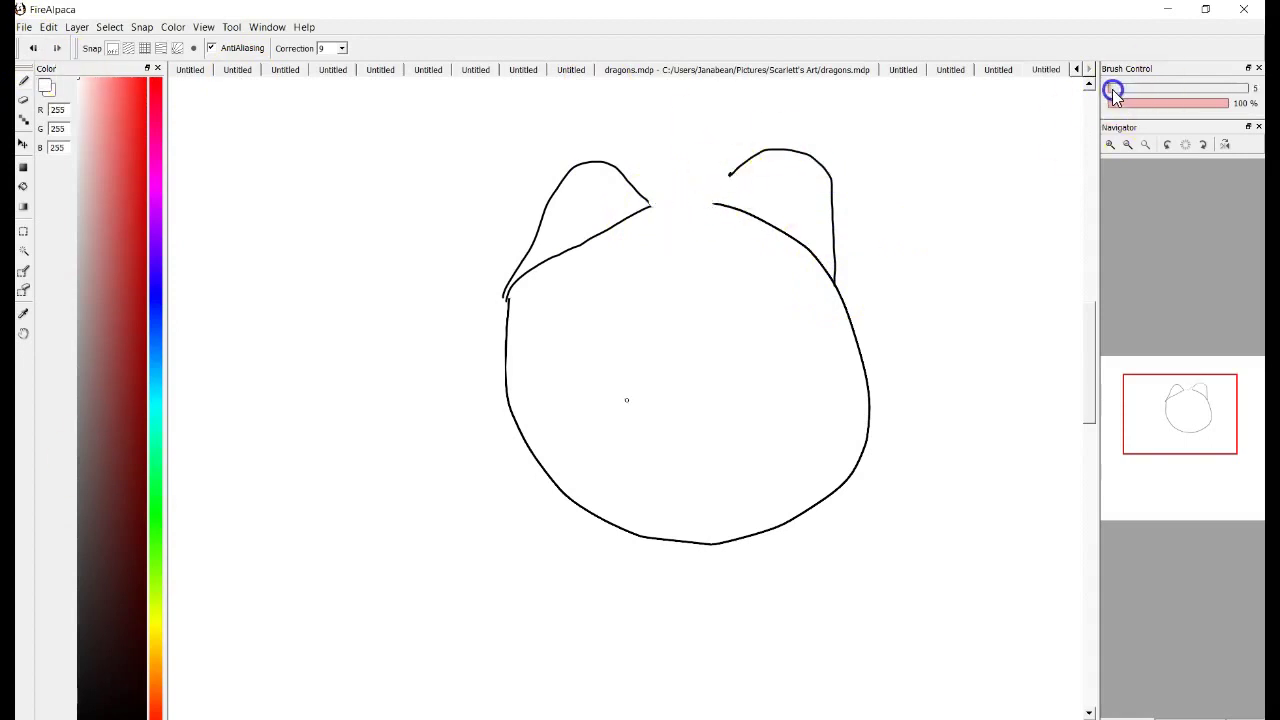
Draw a spiky black hair tuft between the ears and onto the forehead with brush size 3.
left_click(118, 668)
mouse_move(650, 205)
left_mouse_down()
mouse_move(722, 208)
mouse_move(673, 187)
mouse_move(702, 232)
mouse_move(657, 270)
mouse_move(649, 203)
mouse_move(708, 167)
left_mouse_up()
left_click(34, 49)
key("ctrl+z")
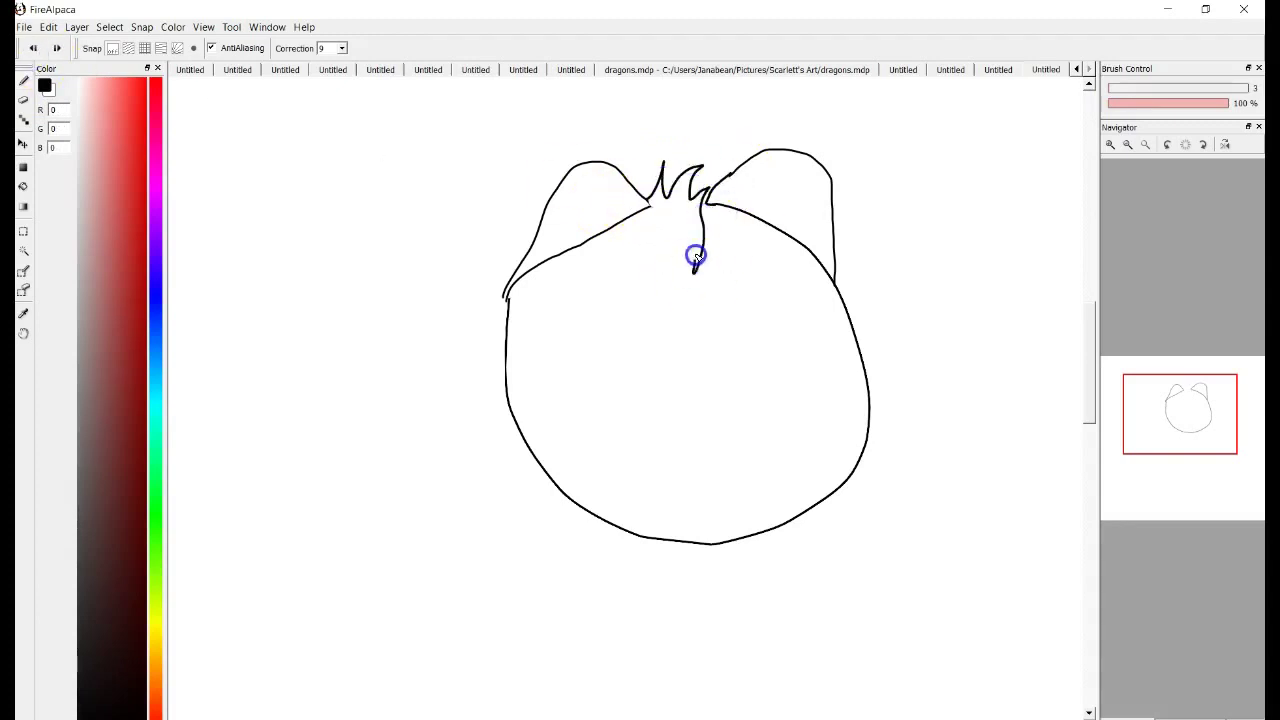
key("ctrl+z")
key("ctrl+z")
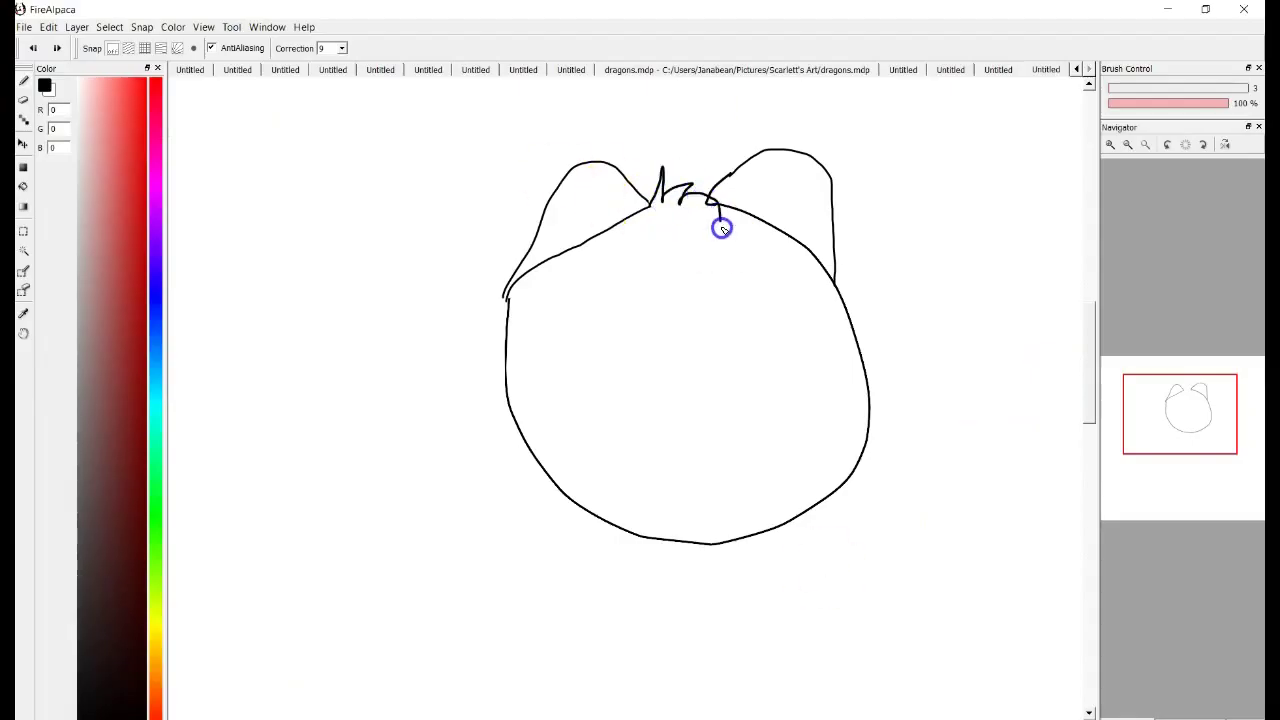
Draw the black outlines of two large eyes on the face, flat-topped and roughly rectangular.
left_click_drag(728, 320, 740, 398)
left_click_drag(725, 310, 728, 320)
left_click_drag(625, 308, 600, 401)
Draw a pointed eyelash at the outer corner of each eye and fill both lashes with black.
left_click_drag(540, 298, 496, 310)
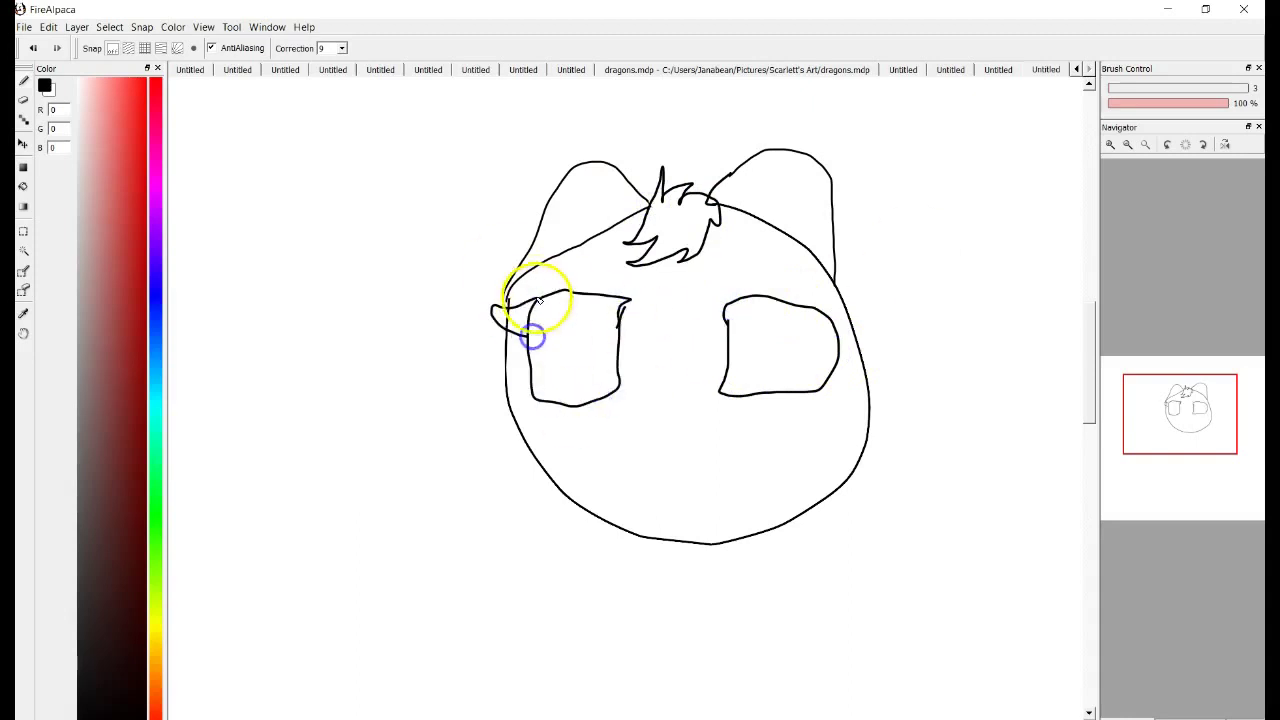
left_click_drag(818, 309, 840, 318)
left_click(500, 316)
left_click(853, 328)
Draw a tall notched pupil in the left eye and fill it with black, using brush size 8.
key("b")
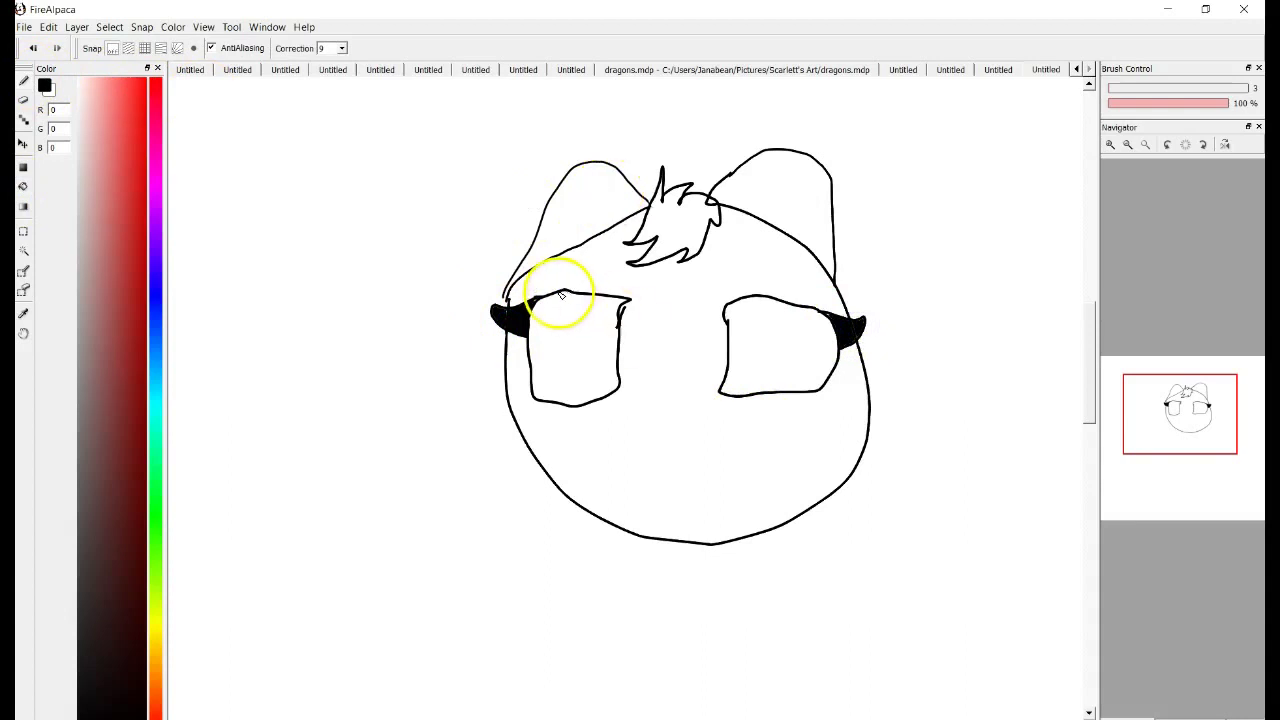
left_click(35, 50)
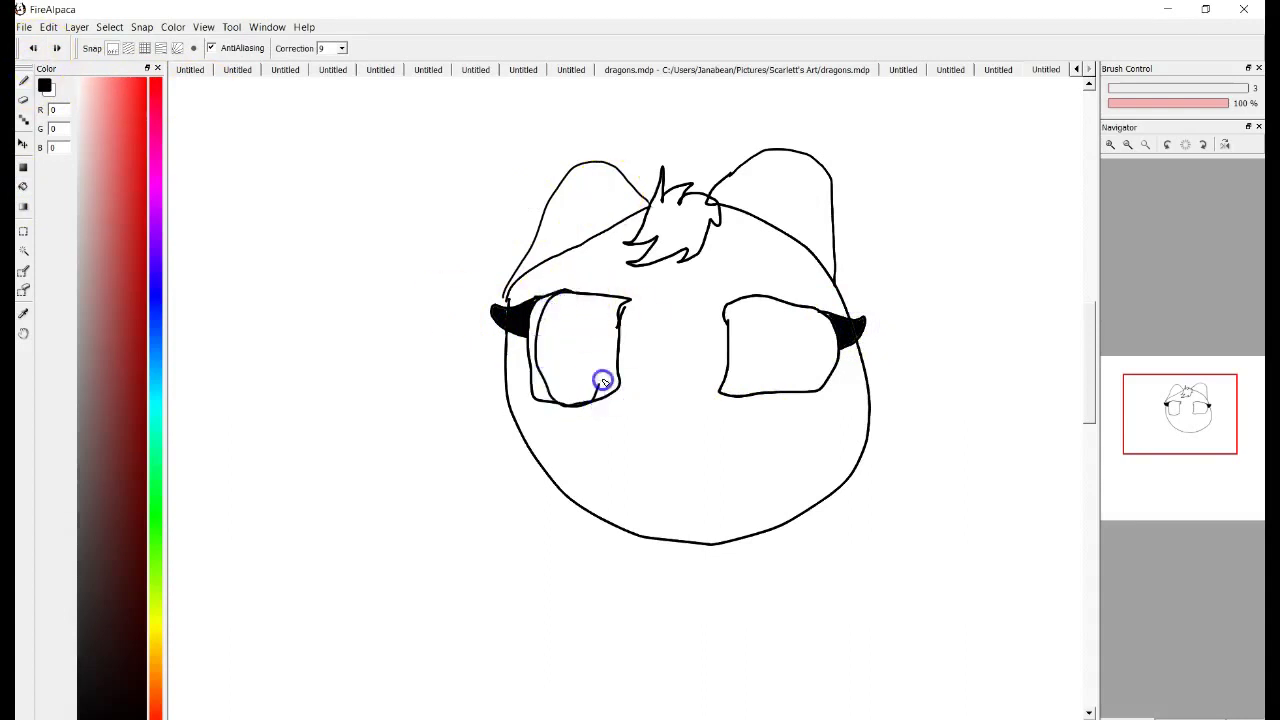
key("ctrl+z")
mouse_move(552, 296)
left_mouse_down()
mouse_move(553, 389)
mouse_move(600, 357)
left_mouse_up()
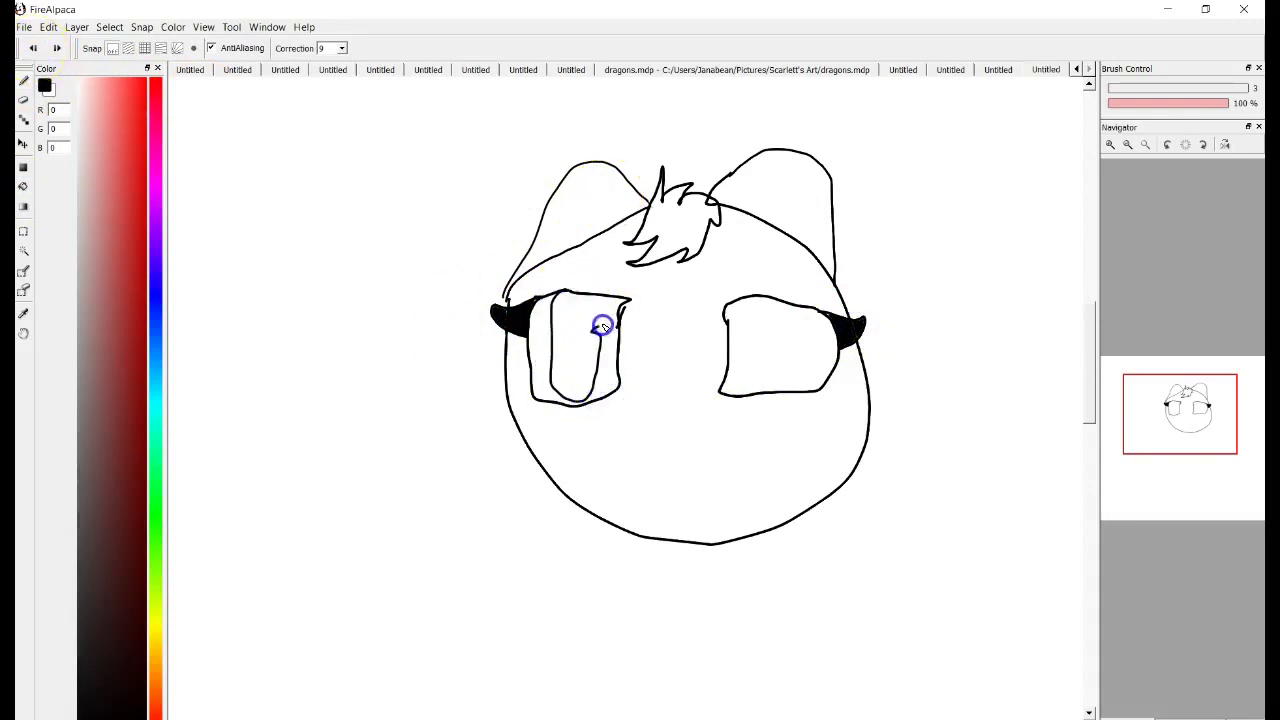
left_click(1112, 88)
left_click_drag(561, 300, 555, 369)
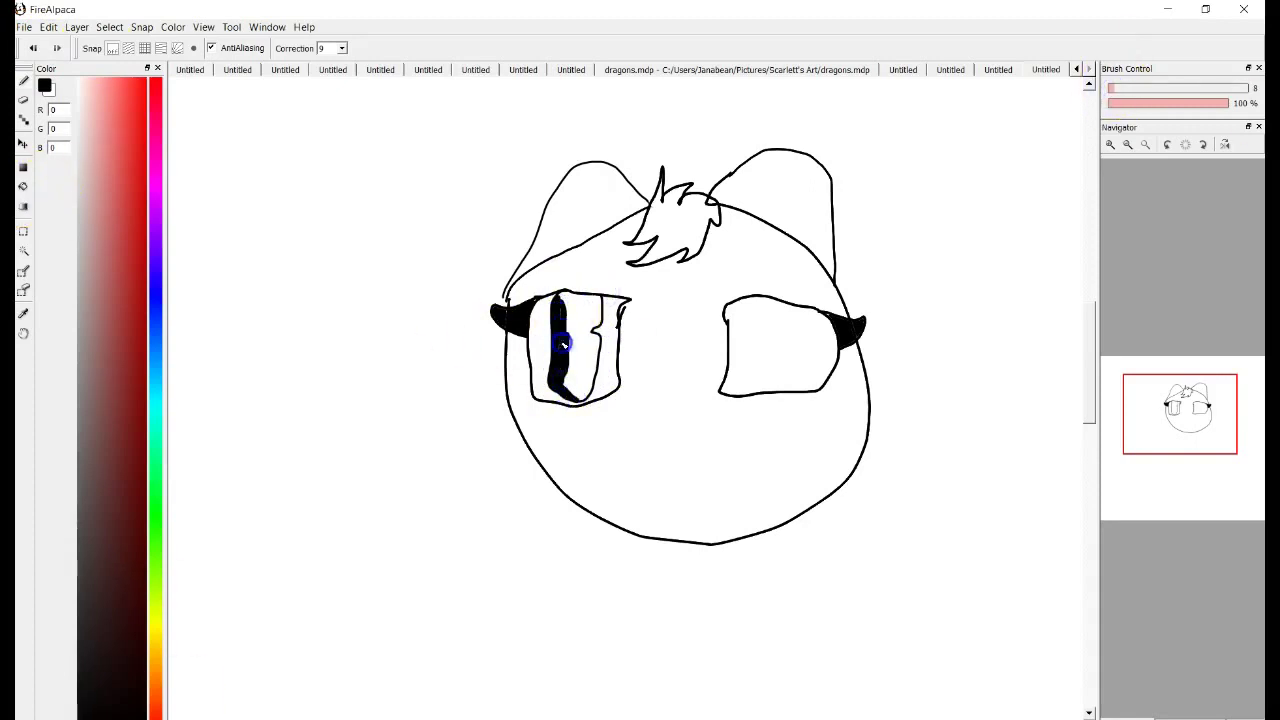
left_click(23, 185)
left_click(585, 345)
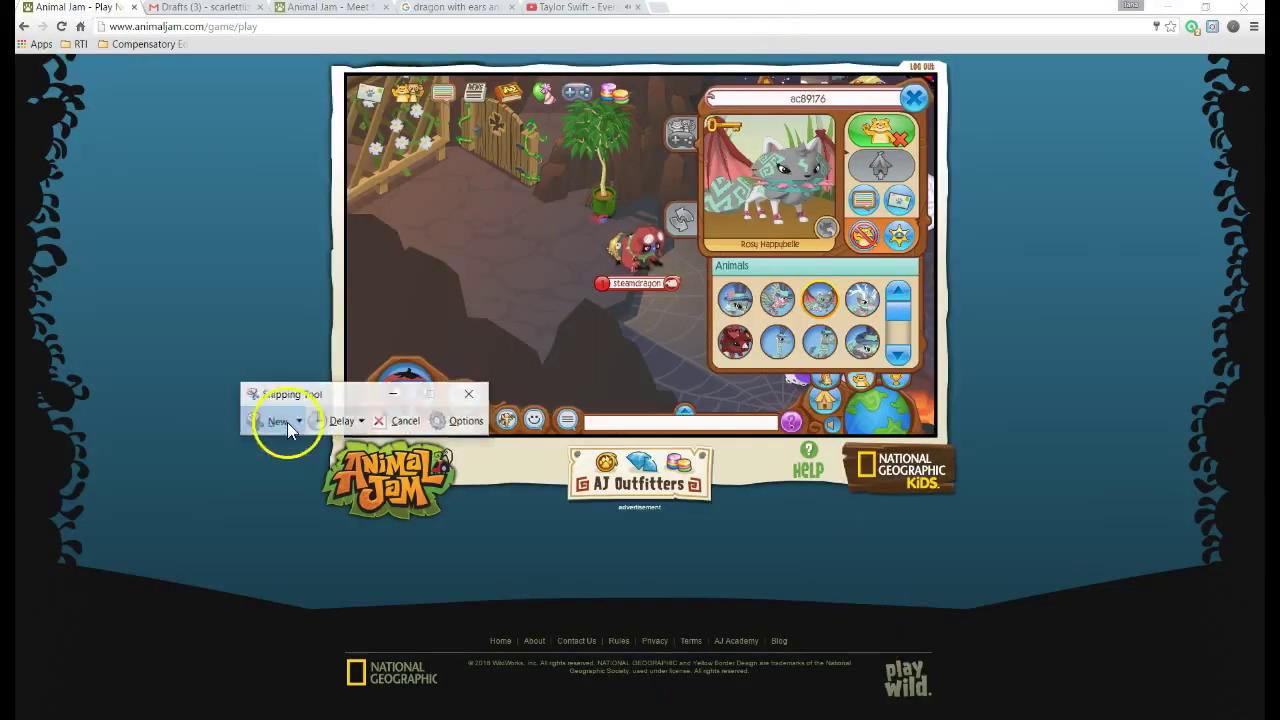
Capture a snip of the reference animal's eye in Animal Jam and maximize the snip to examine it.
left_click(276, 421)
left_click(417, 363)
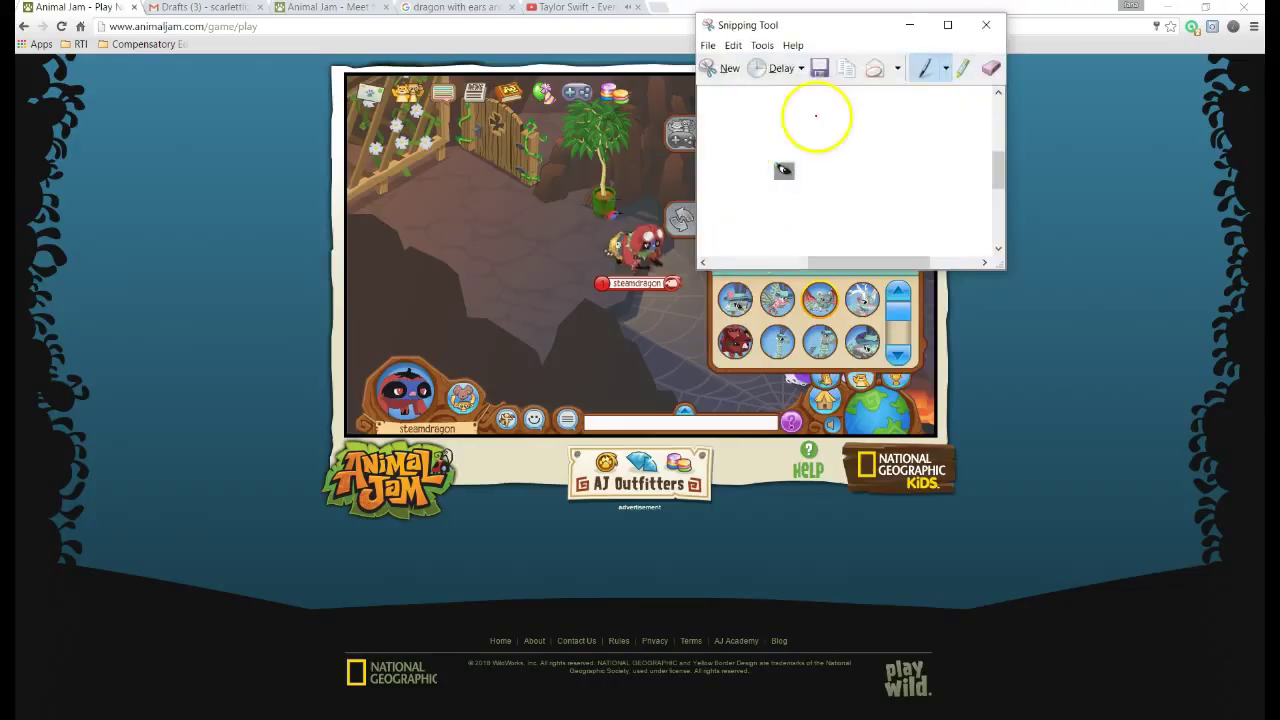
left_click_drag(867, 31, 643, 311)
left_click(723, 305)
mouse_move(256, 203)
left_mouse_down()
mouse_move(309, 263)
mouse_move(260, 209)
left_mouse_up()
left_click(573, 9)
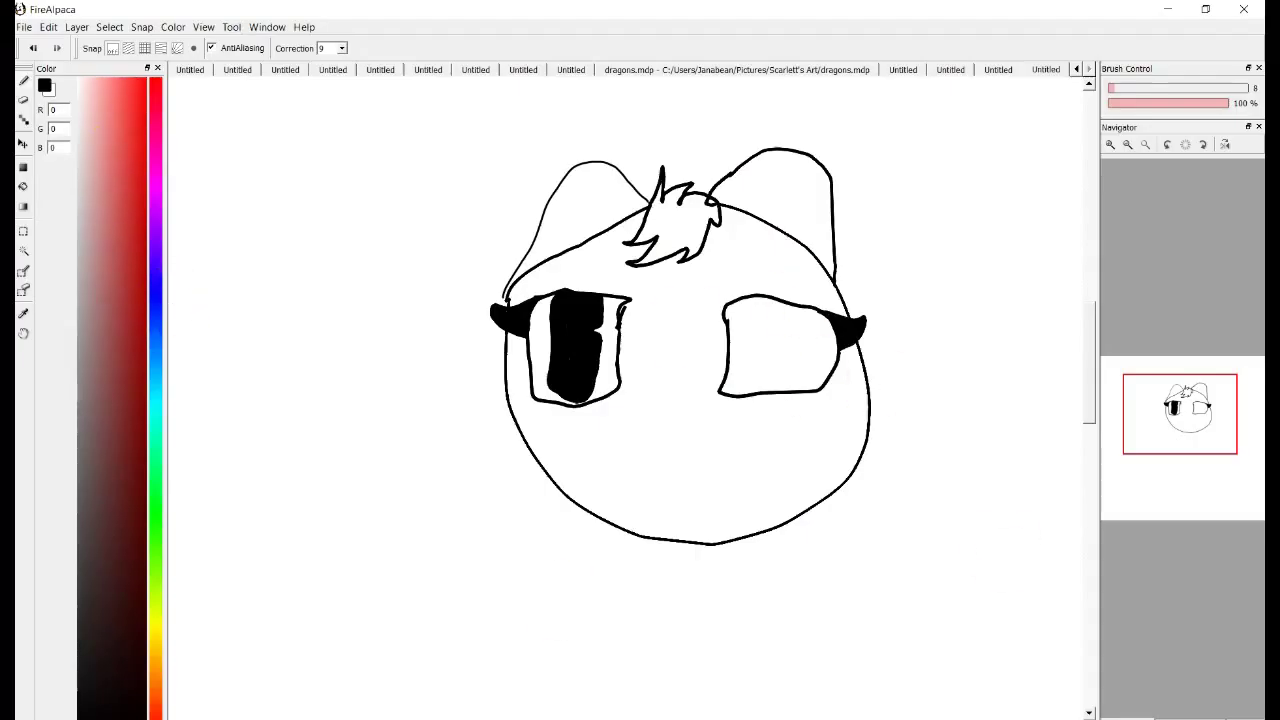
Dot a white highlight on the left pupil and draw a matching notched pupil in the right eye, filled with black.
left_click_drag(86, 84, 62, 58)
left_click_drag(565, 301, 569, 302)
left_click(129, 686)
left_click(1115, 90)
left_click(1113, 90)
mouse_move(760, 298)
left_mouse_down()
mouse_move(761, 392)
mouse_move(796, 383)
mouse_move(803, 306)
left_mouse_up()
left_click(23, 187)
left_click(778, 340)
Dot a round white highlight near the top of the right pupil and reduce the brush size to 3.
left_click_drag(85, 110, 67, 53)
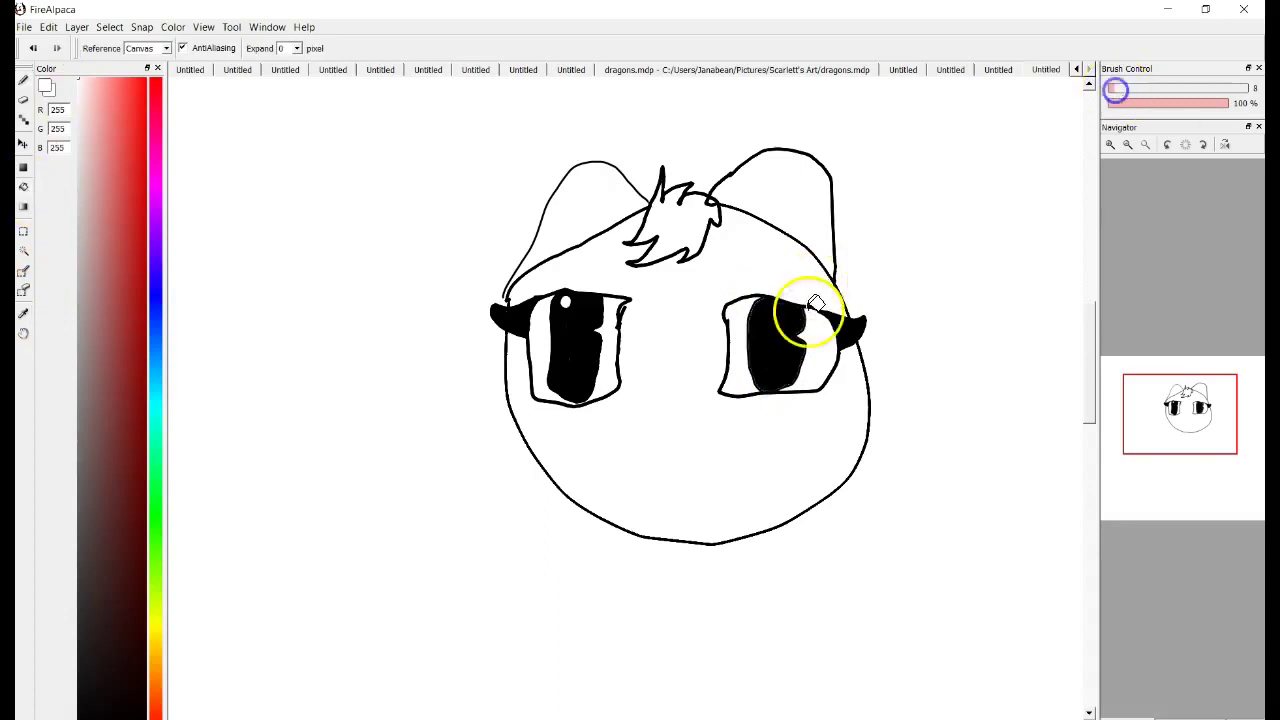
key("b")
left_click(1108, 89)
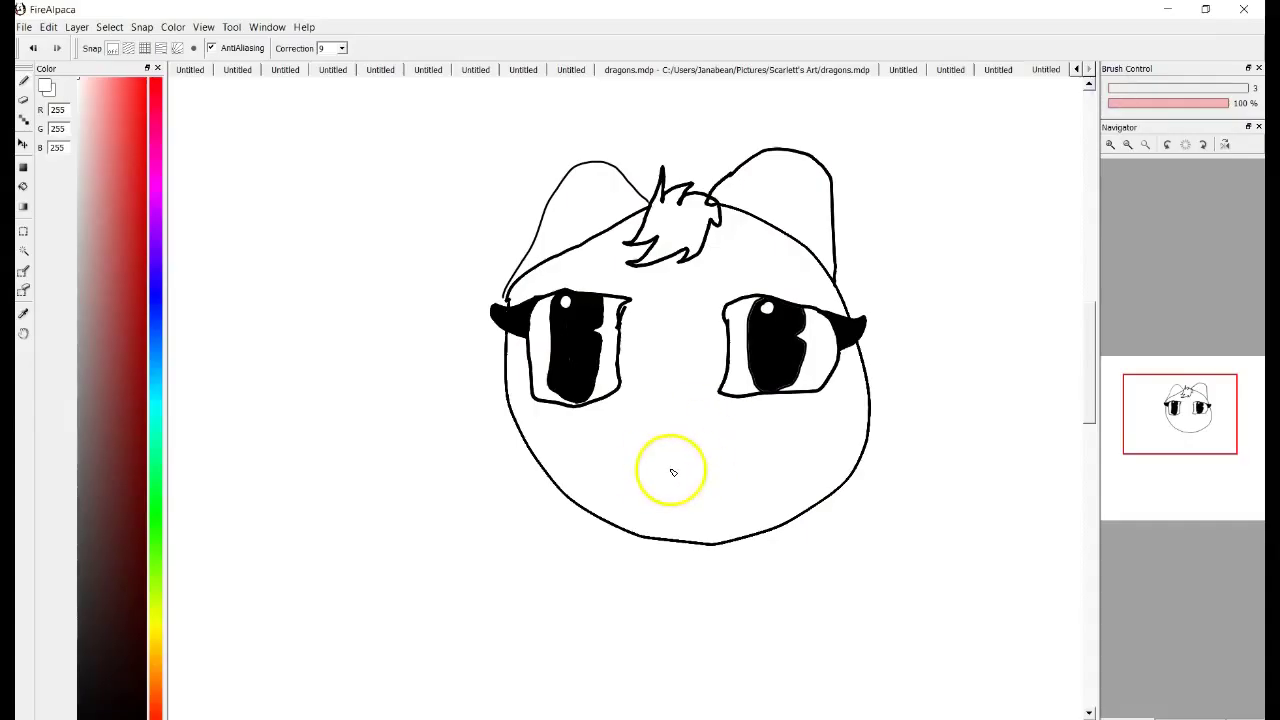
Draw a small keyhole-shaped nose in black below the eyes and fill it with bright cyan (RGB 0, 255, 235).
mouse_move(670, 460)
left_mouse_down()
mouse_move(694, 420)
mouse_move(643, 413)
mouse_move(676, 456)
mouse_move(701, 429)
left_mouse_up()
key("ctrl+z")
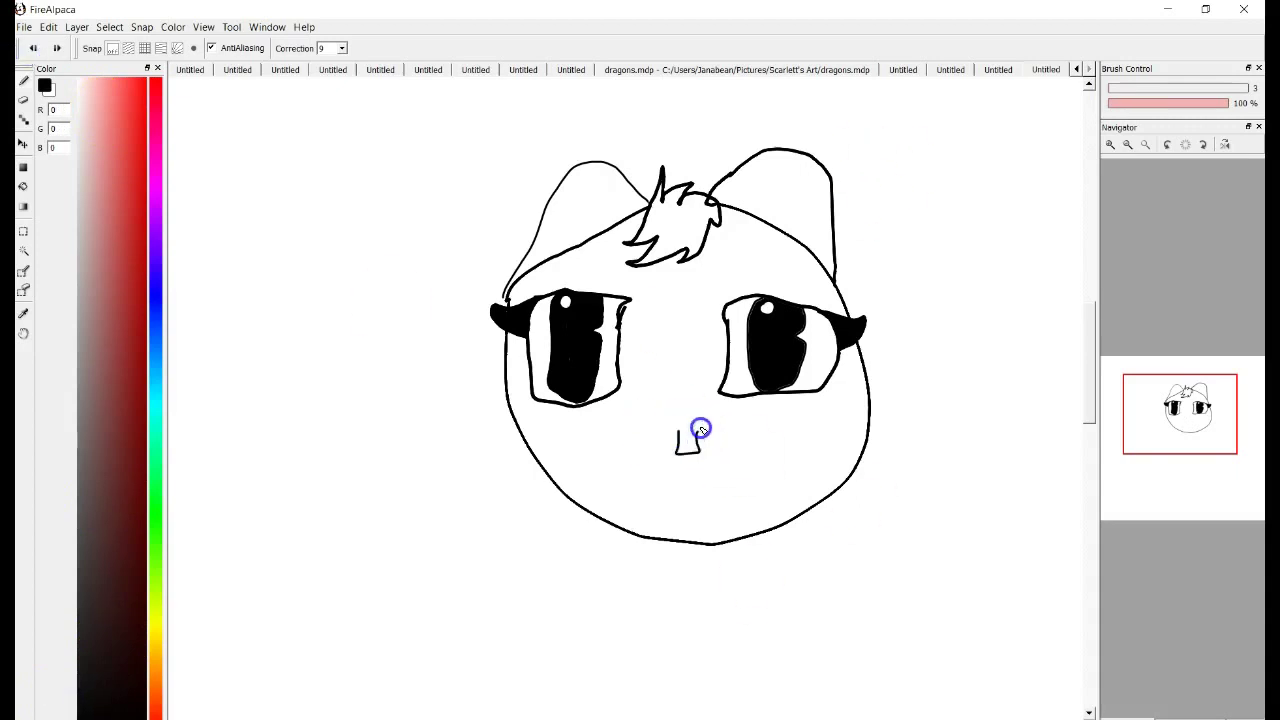
left_click(28, 178)
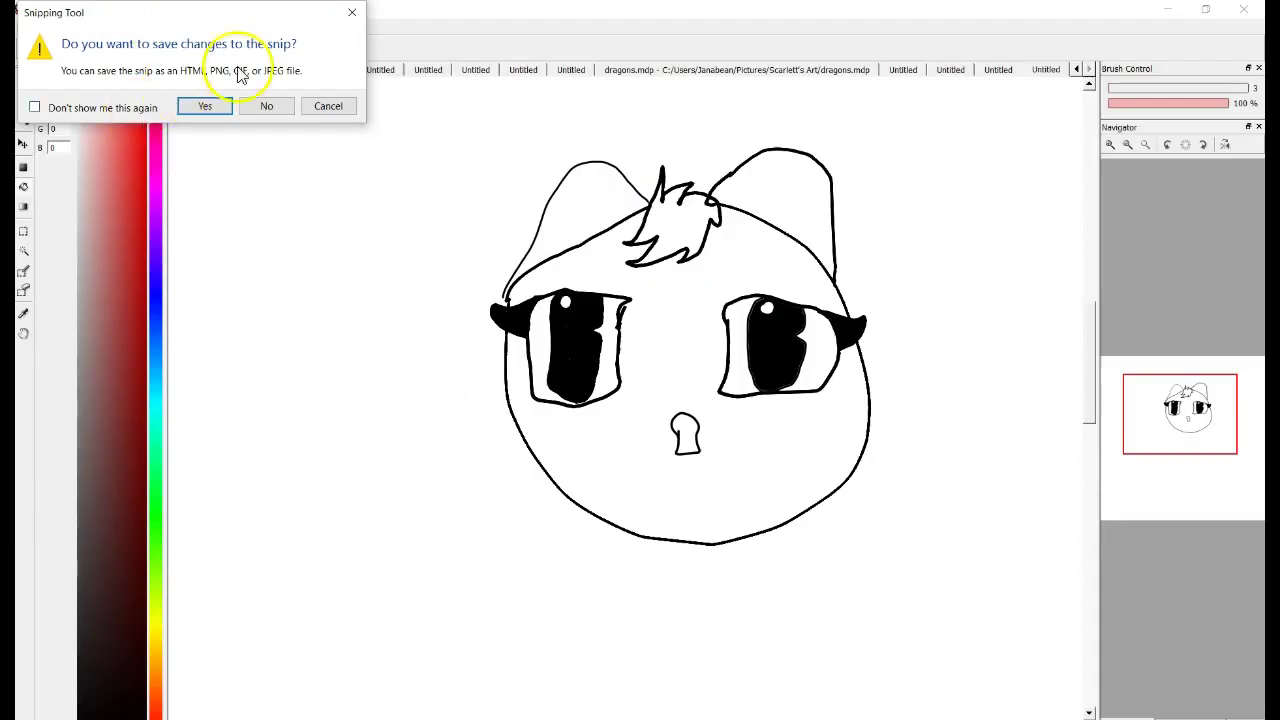
left_click(352, 13)
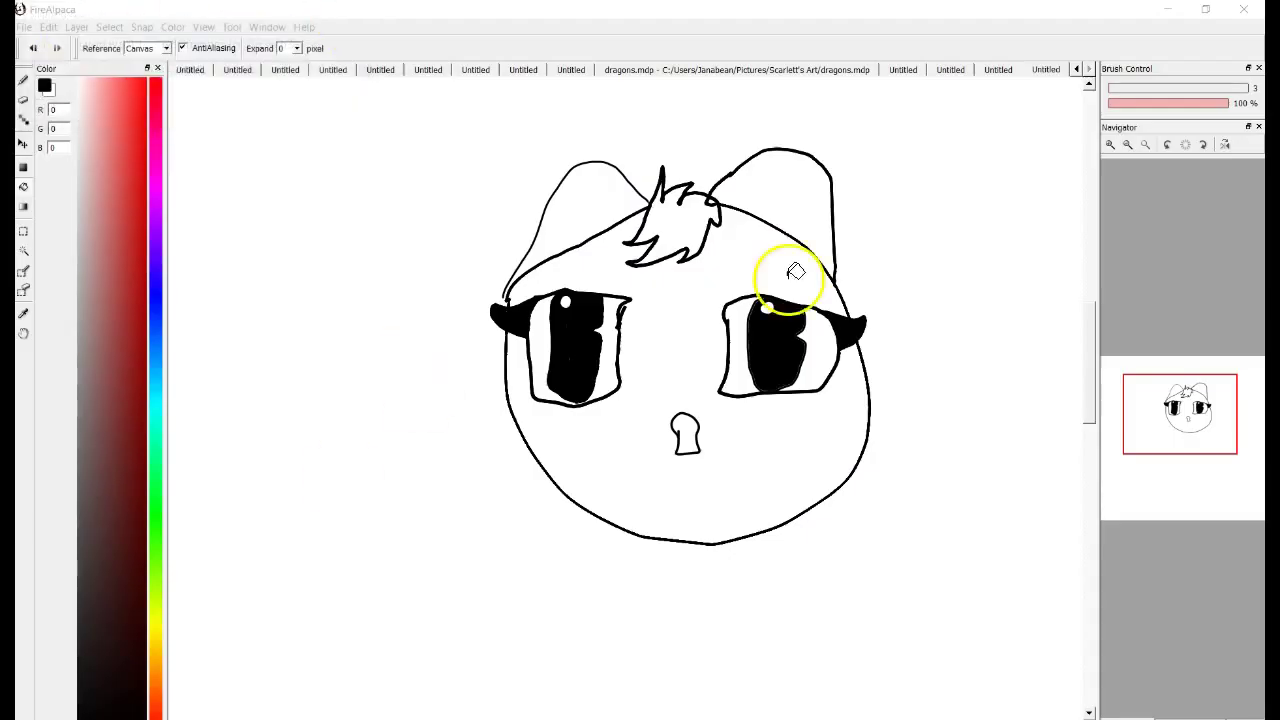
left_click(157, 400)
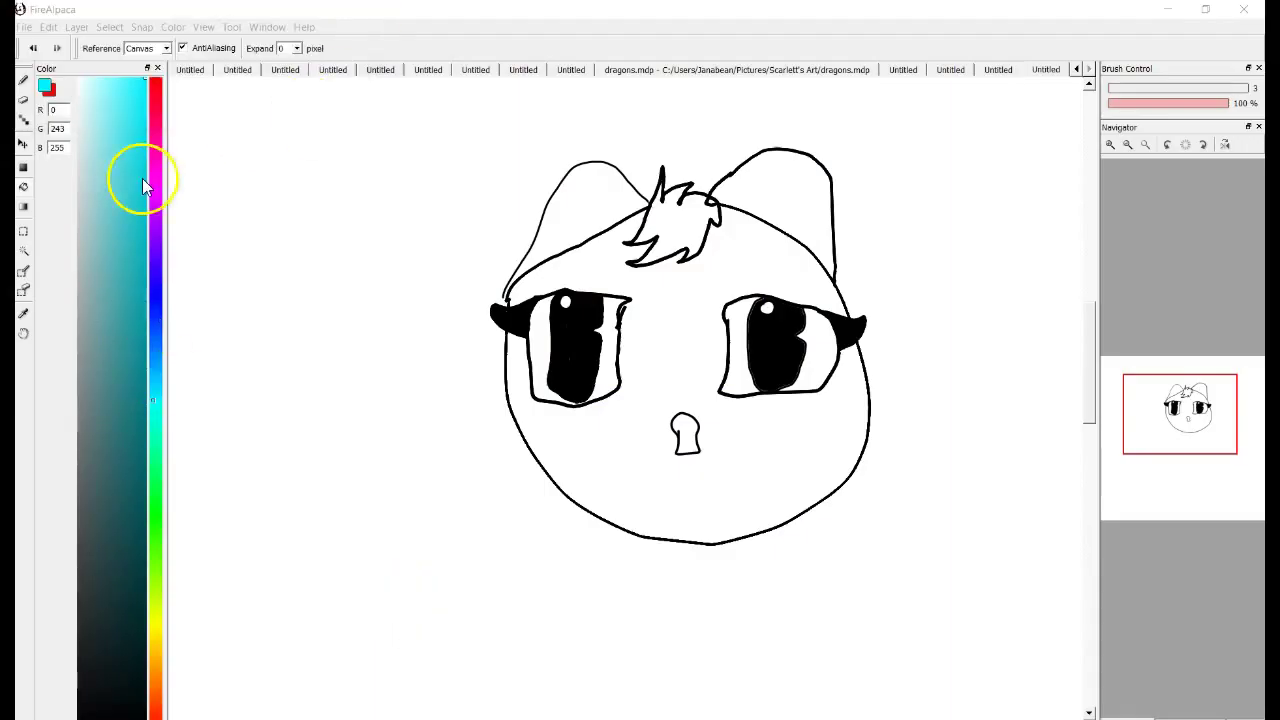
left_click_drag(142, 178, 143, 322)
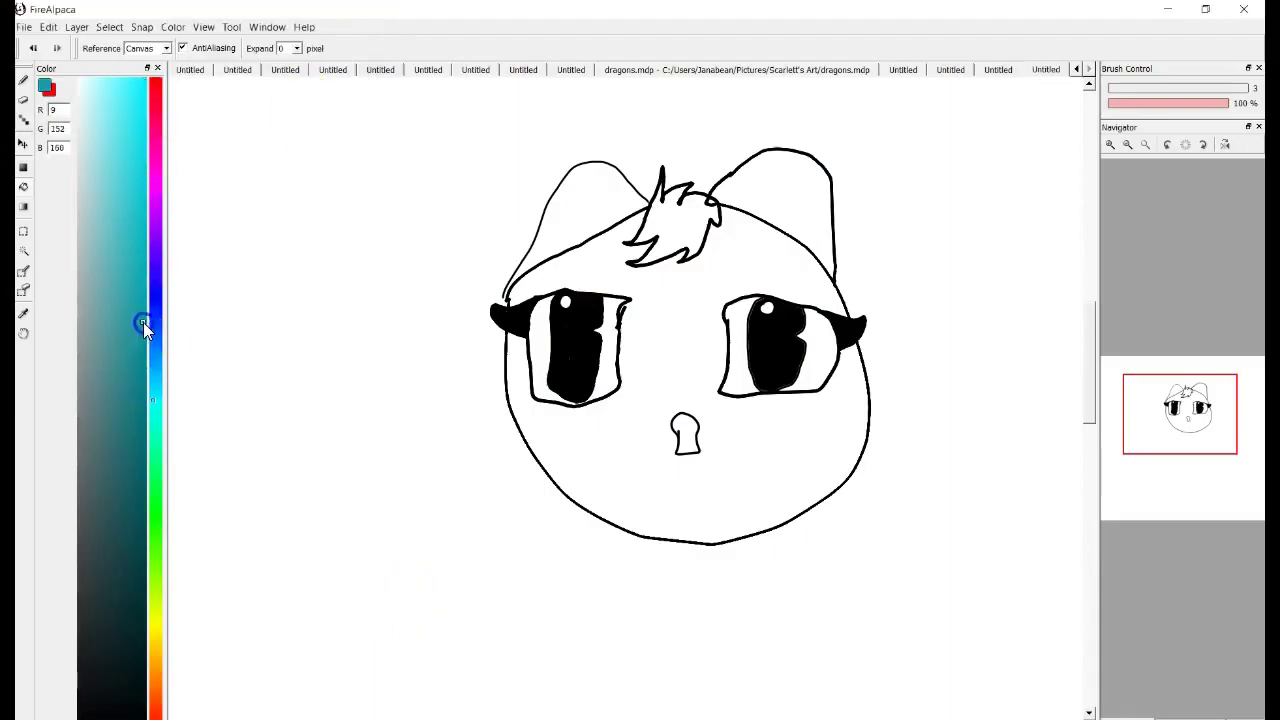
left_click_drag(145, 425, 143, 361)
left_click(160, 393)
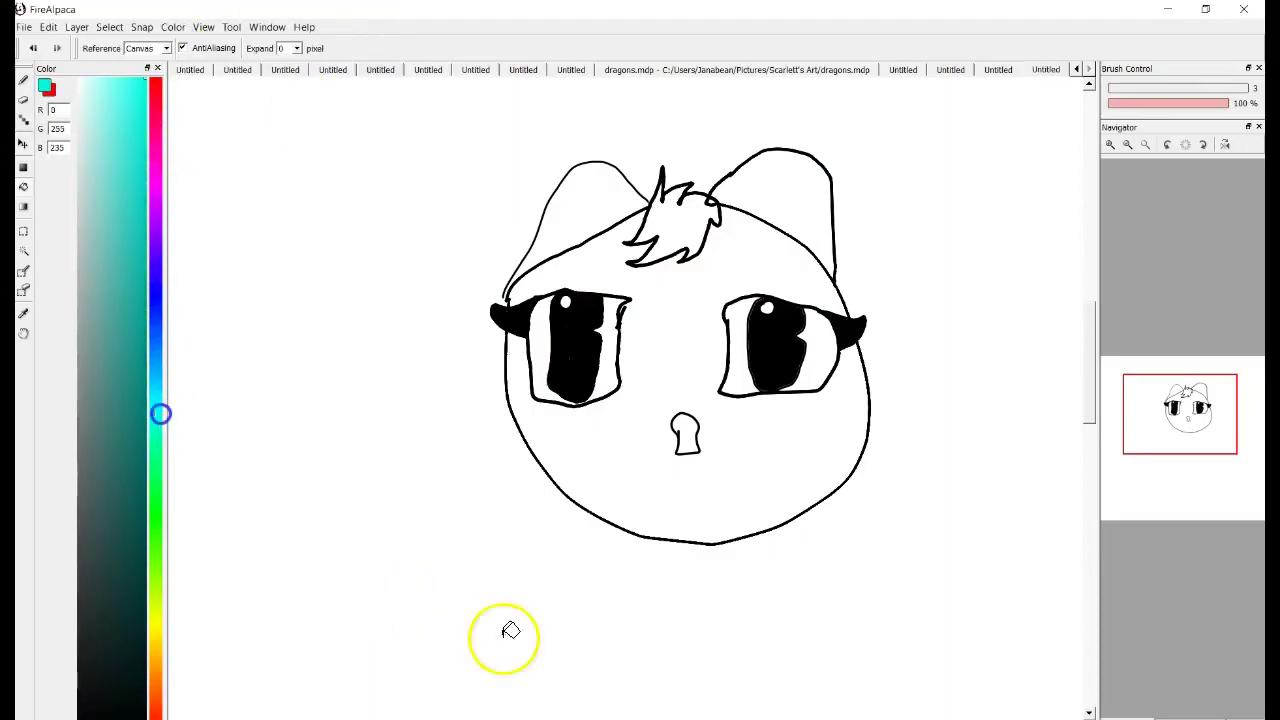
left_click(685, 430)
Draw a black muzzle outline around the nose and fill the head with dark gray.
key("b")
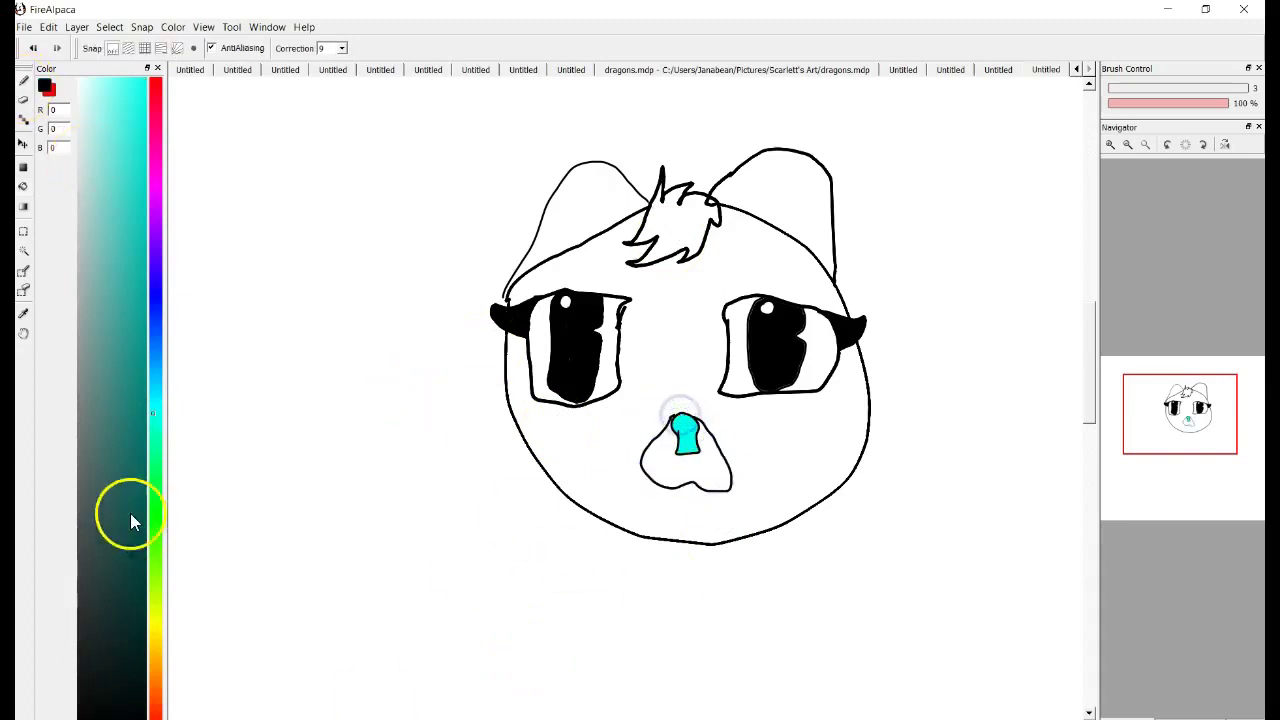
left_click(23, 186)
left_click(549, 457)
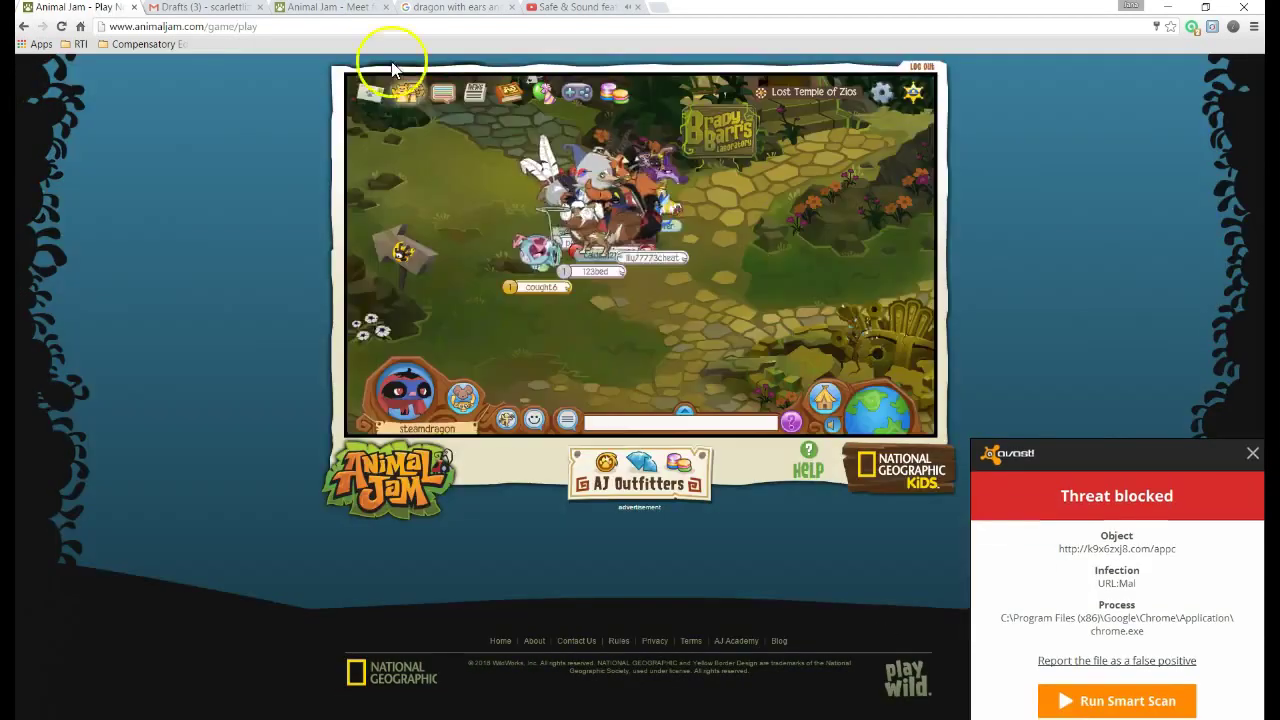
Look up the reference player by username in Animal Jam and display their gray winged animal on the player card.
left_click(491, 294)
type("ac")
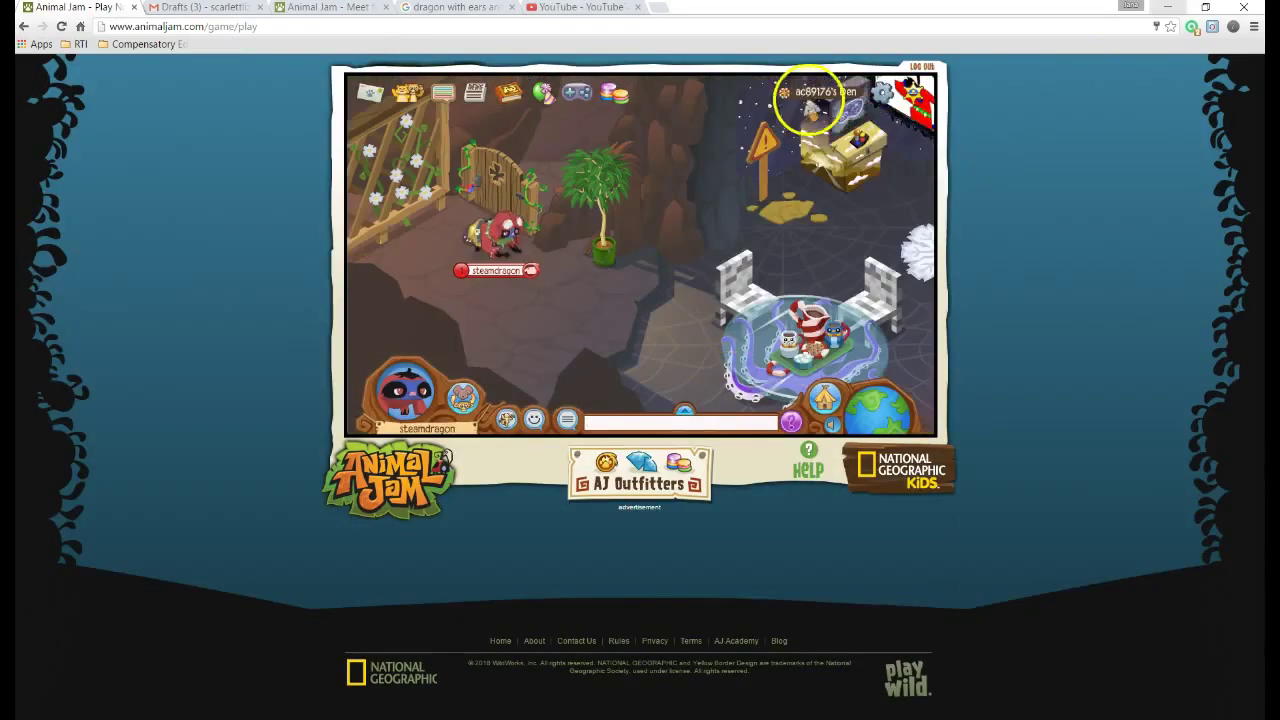
left_click(820, 300)
Capture a snip of the whole reference animal from the player card with Snipping Tool and reposition the snip window.
mouse_move(791, 718)
left_click(827, 634)
left_click(791, 718)
left_click(272, 425)
left_click_drag(703, 114, 838, 251)
left_click_drag(797, 19, 793, 50)
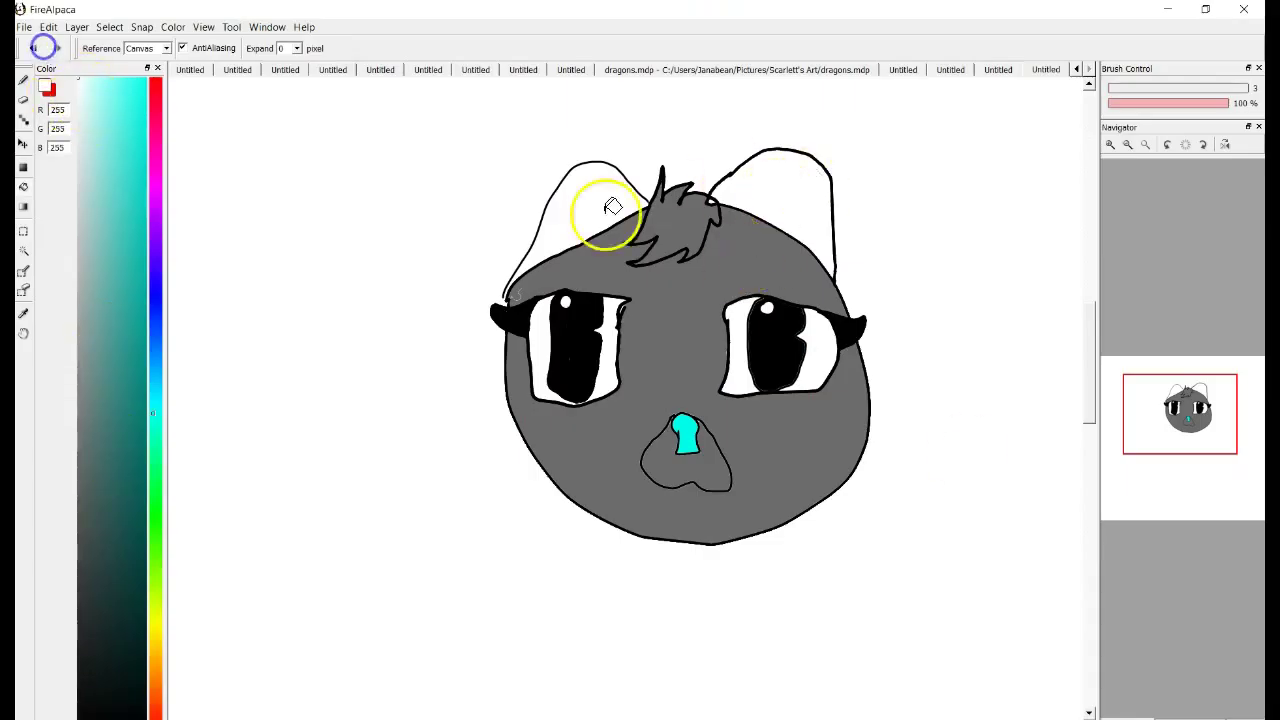
Outline an inner ear inside each ear in pink (RGB 254, 152, 217) and fill both with the same pink.
left_click(47, 90)
left_click(103, 82)
key("b")
left_click_drag(557, 247, 616, 202)
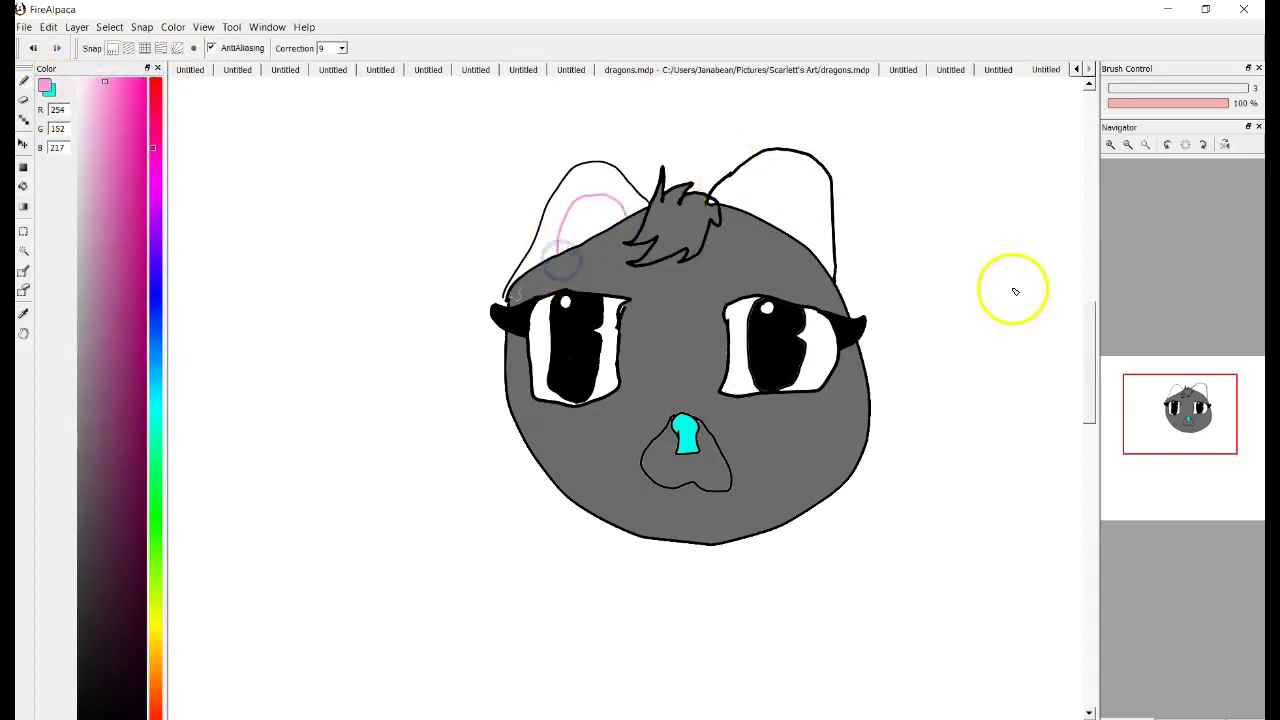
left_click_drag(817, 264, 746, 205)
left_click(24, 188)
left_click(592, 222)
left_click(780, 216)
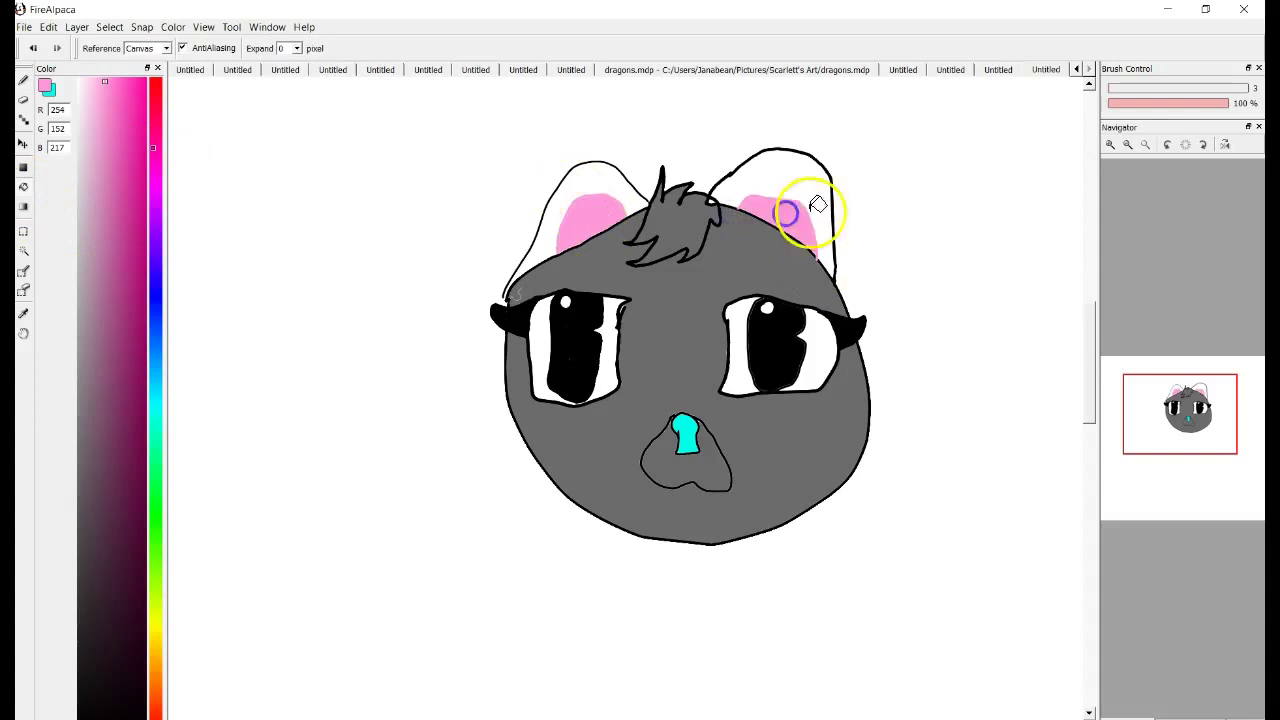
Draw a zigzag marking between the eyes in cyan (RGB 0, 255, 235) and fill it with the same colour.
key("x")
key("b")
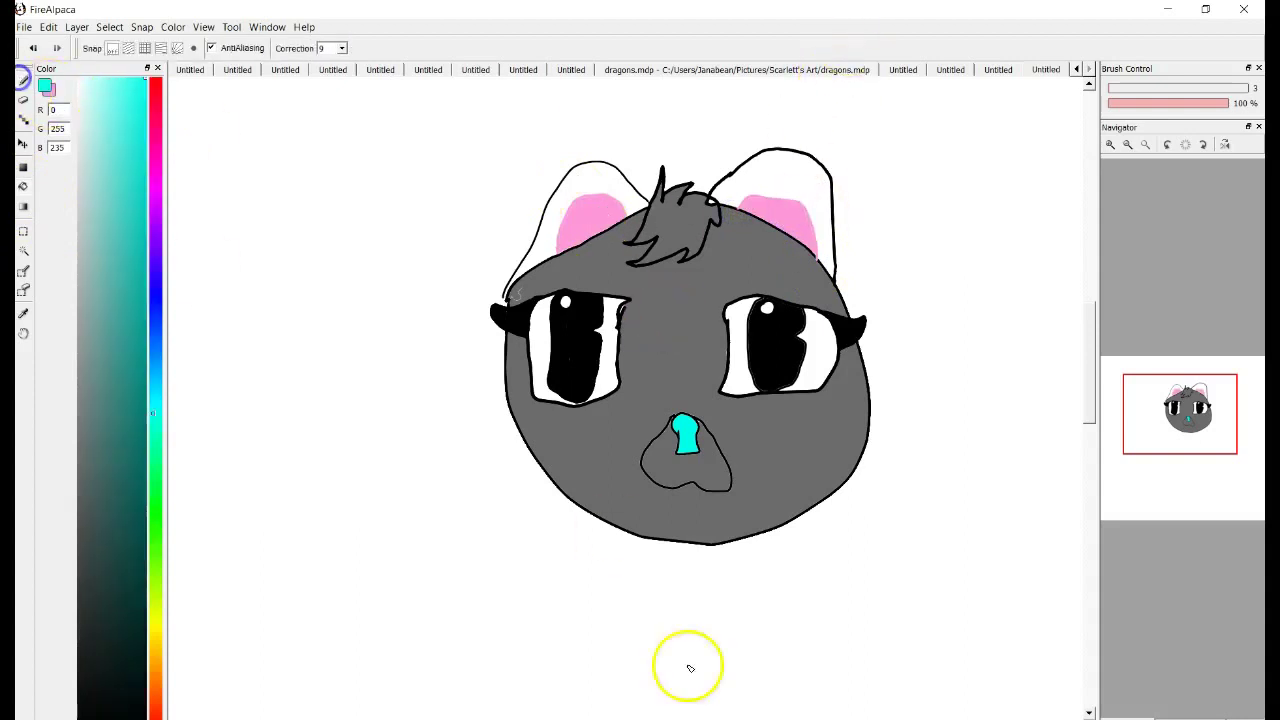
left_click(24, 187)
left_click(685, 318)
Draw an angular hooked marking with an arm reaching the face edge under the left eye and fill it with cyan.
left_click(24, 81)
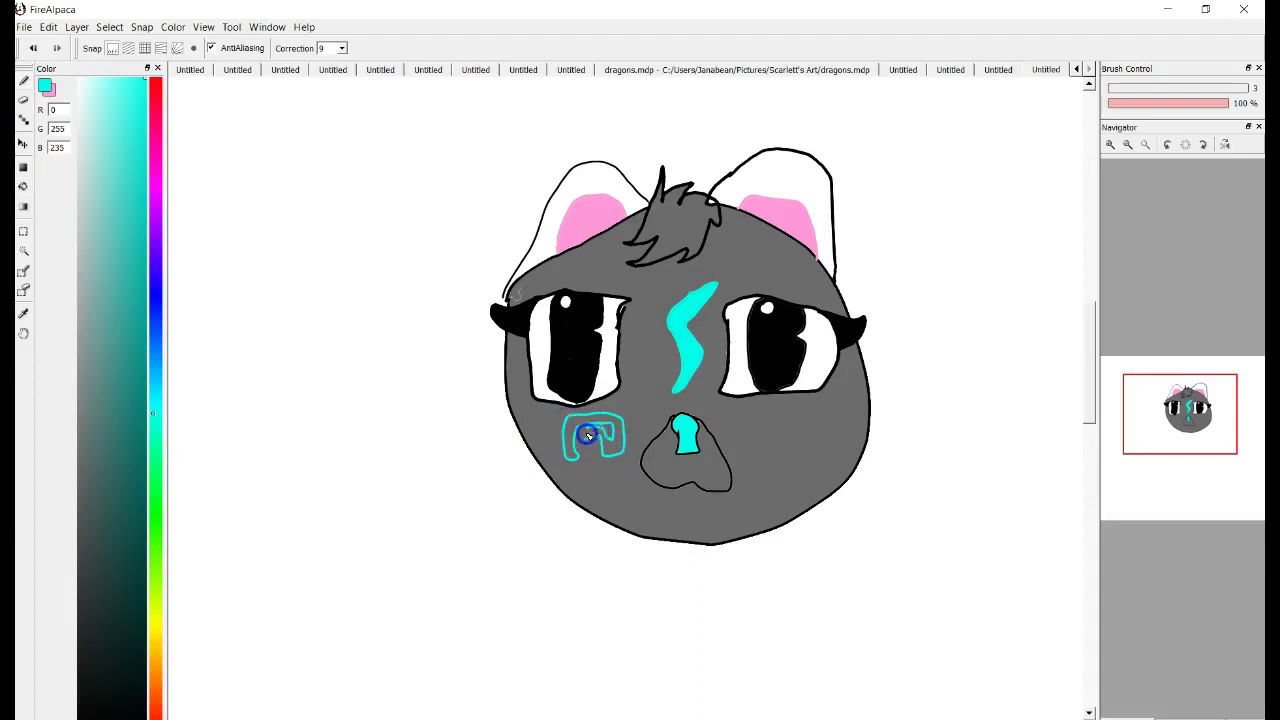
left_click(29, 188)
left_click(594, 440)
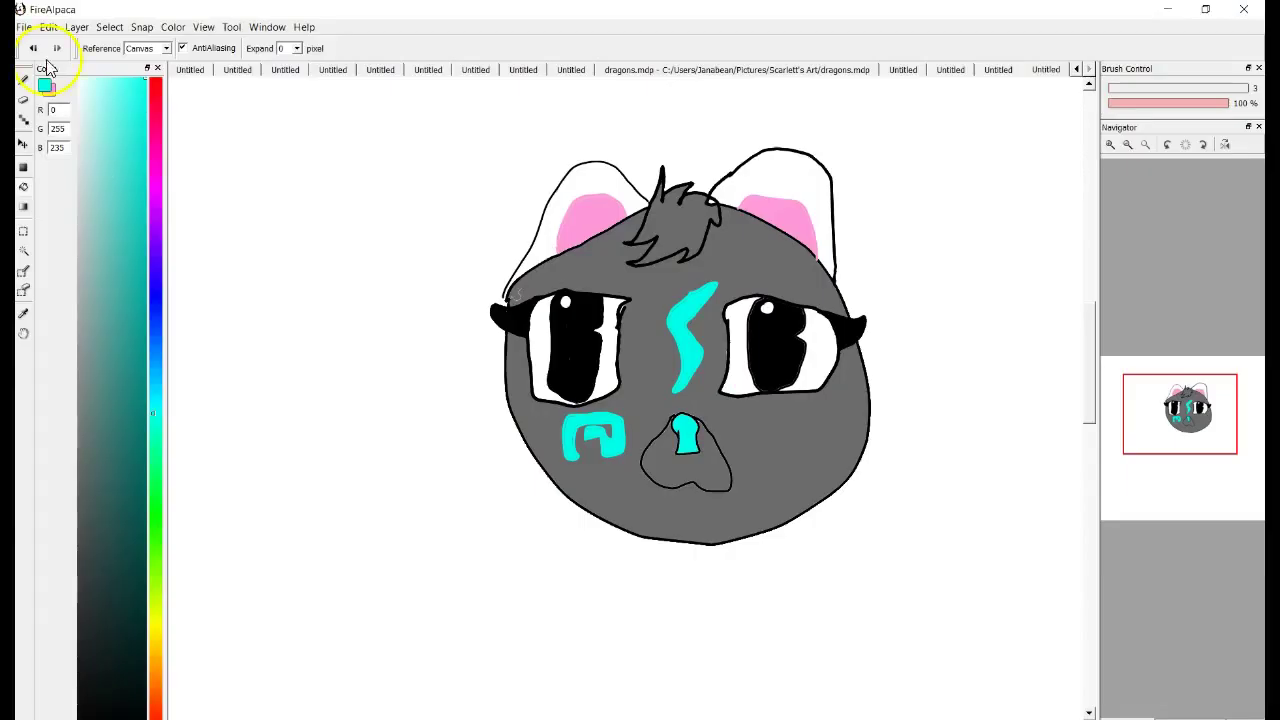
key("b")
key("g")
left_click(590, 434)
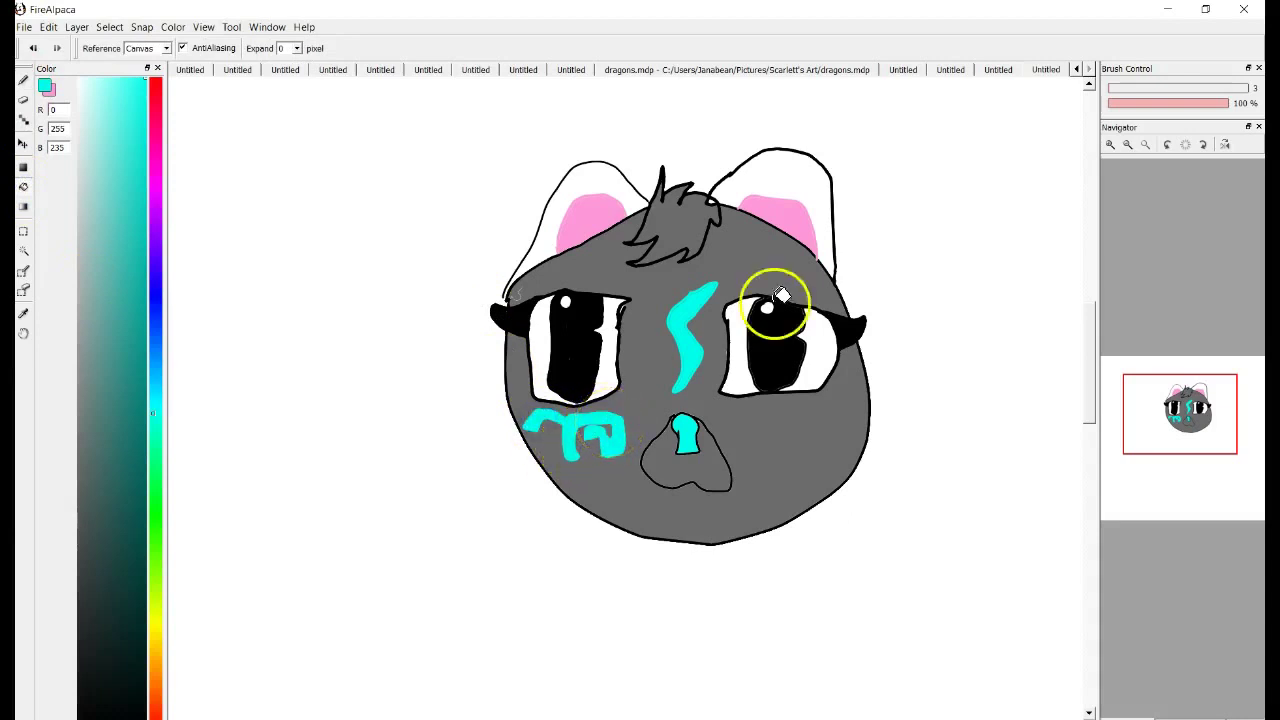
Recolour the face and muzzle with a gray fill.
key("b")
left_click(79, 445)
left_click(25, 188)
left_click(699, 465)
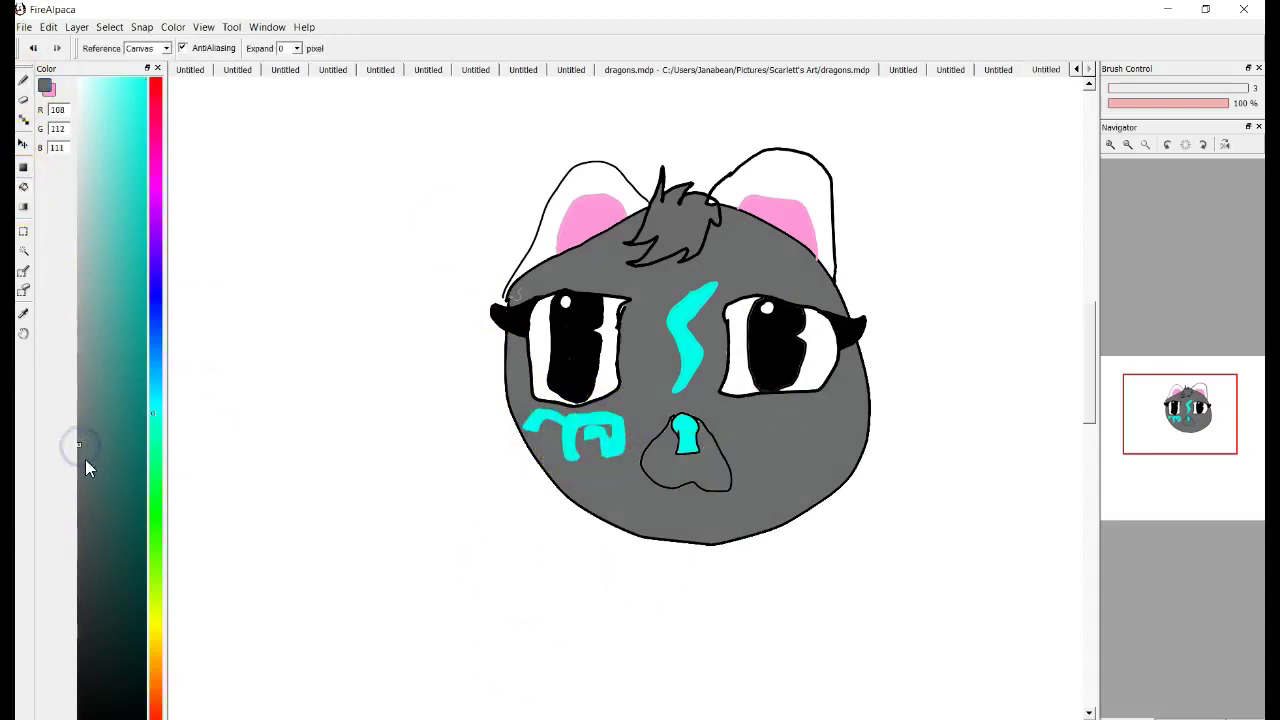
left_click(804, 448)
Fill the canvas background around the head with bright cyan.
left_click(146, 79)
left_click(306, 252)
Draw black shoulder lines below the head, extending the left one down as the outer edge of the front leg.
left_click(24, 333)
scroll(568, 440, "down", 4)
scroll(572, 430, "up", 3)
left_click(24, 81)
left_click(91, 716)
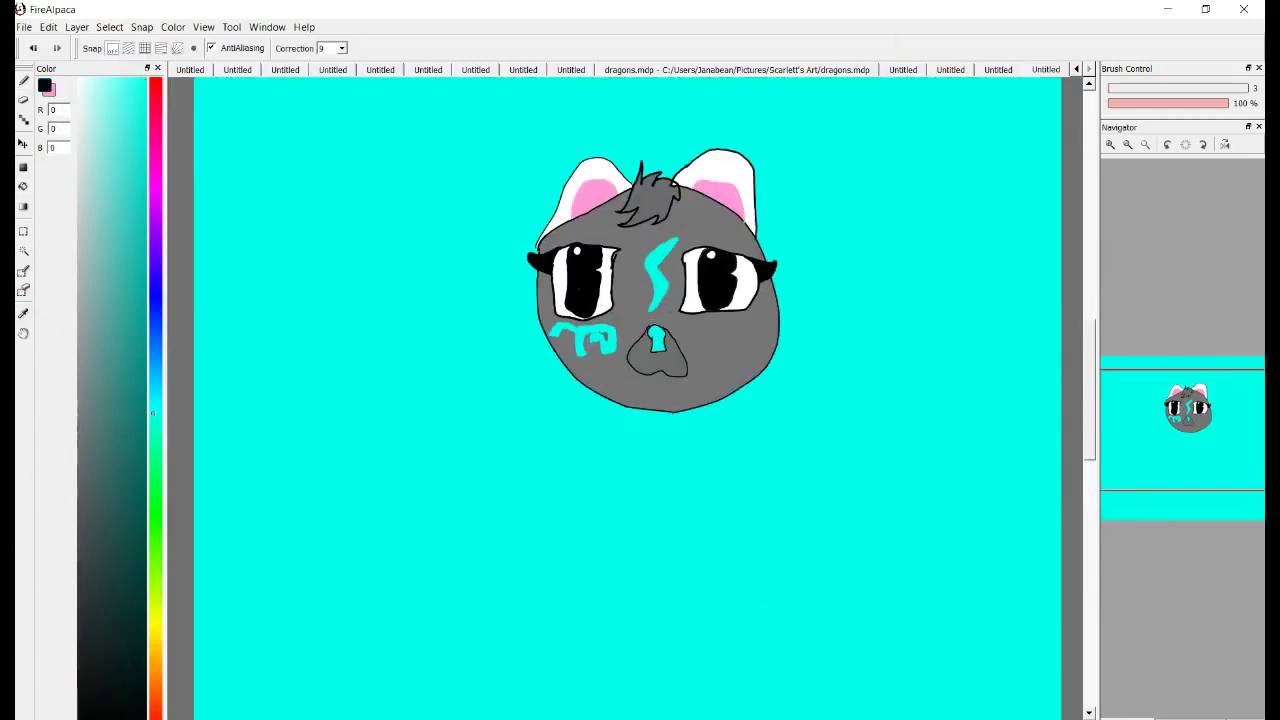
key("ctrl+z")
mouse_move(741, 393)
left_mouse_down()
mouse_move(764, 419)
mouse_move(795, 490)
left_mouse_up()
mouse_move(588, 394)
left_mouse_down()
mouse_move(557, 437)
mouse_move(540, 690)
left_mouse_up()
Draw a spiky chest tuft and complete the outlines of both front legs, each ending in a small paw.
mouse_move(650, 464)
left_mouse_down()
mouse_move(701, 477)
mouse_move(712, 494)
mouse_move(652, 466)
left_mouse_up()
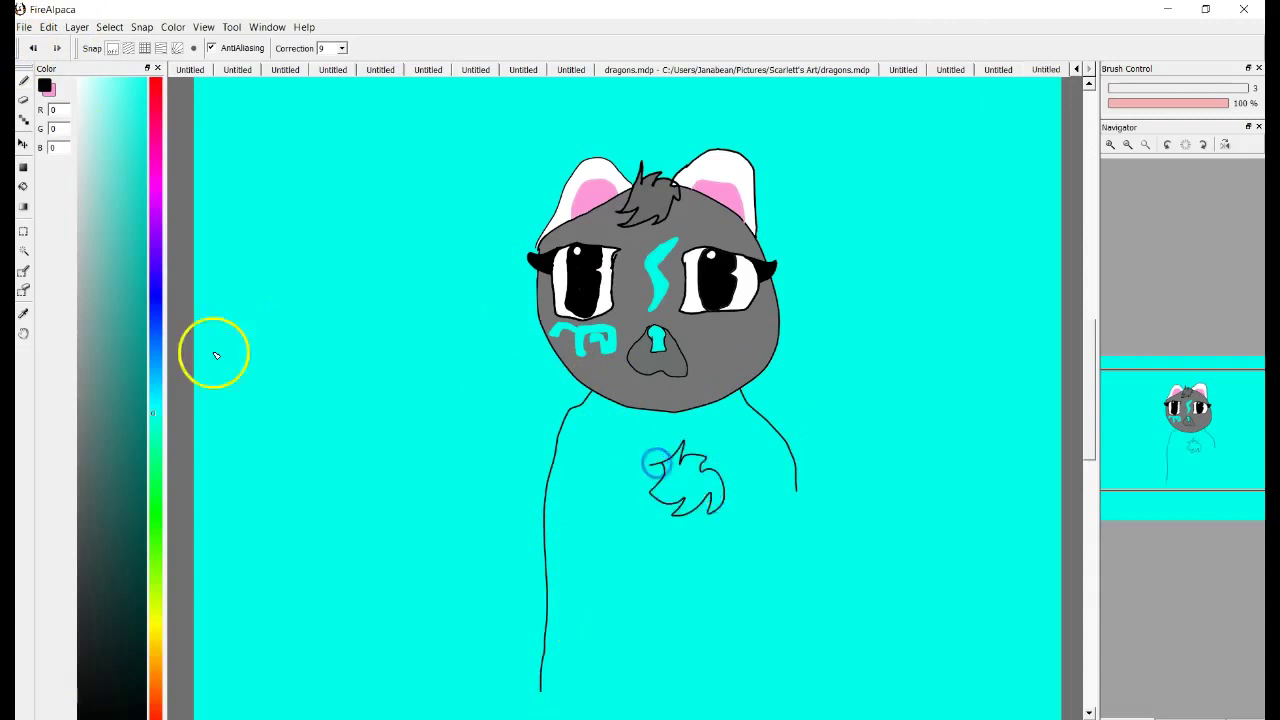
mouse_move(794, 491)
left_mouse_down()
mouse_move(776, 658)
mouse_move(766, 704)
left_mouse_up()
left_click_drag(600, 490, 539, 707)
Fill the head and the body area with gray (RGB 115, 115, 115).
left_click(66, 537)
left_click(22, 186)
left_click(737, 340)
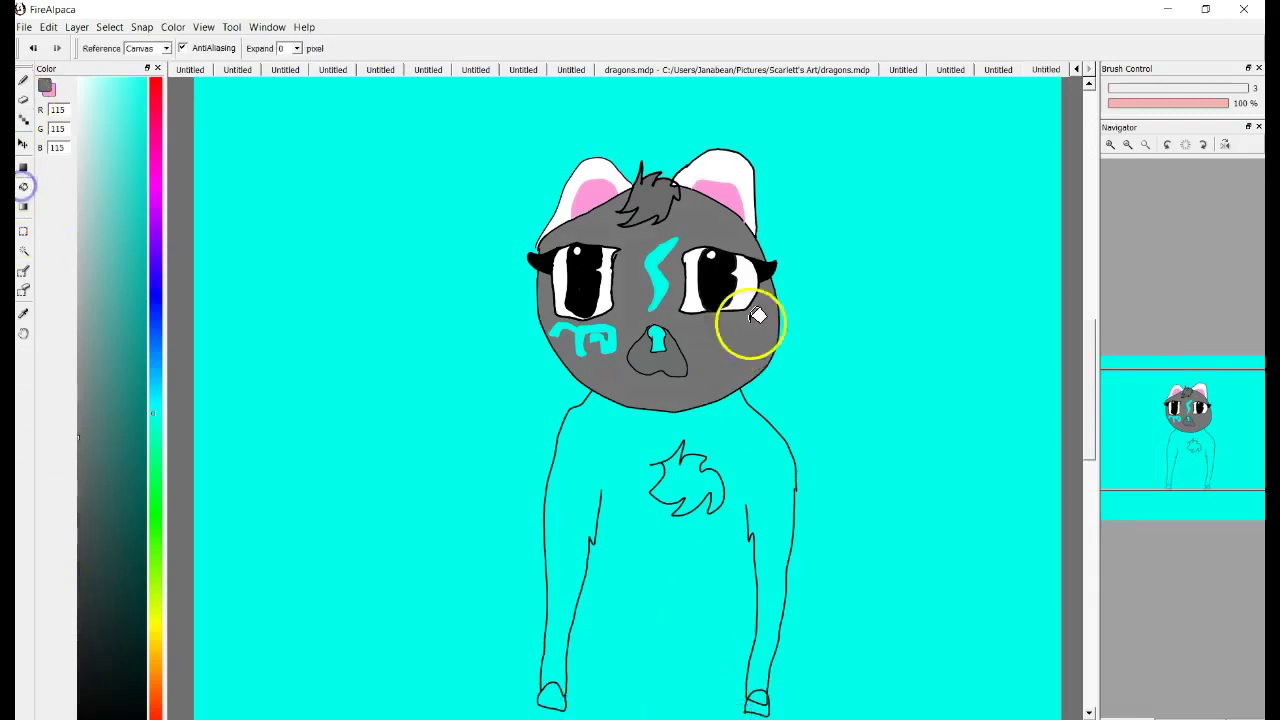
left_click(747, 466)
left_click(33, 50)
Fill the paws of both front legs with the same gray.
left_click(553, 698)
left_click(763, 696)
left_click(765, 703)
left_click(24, 81)
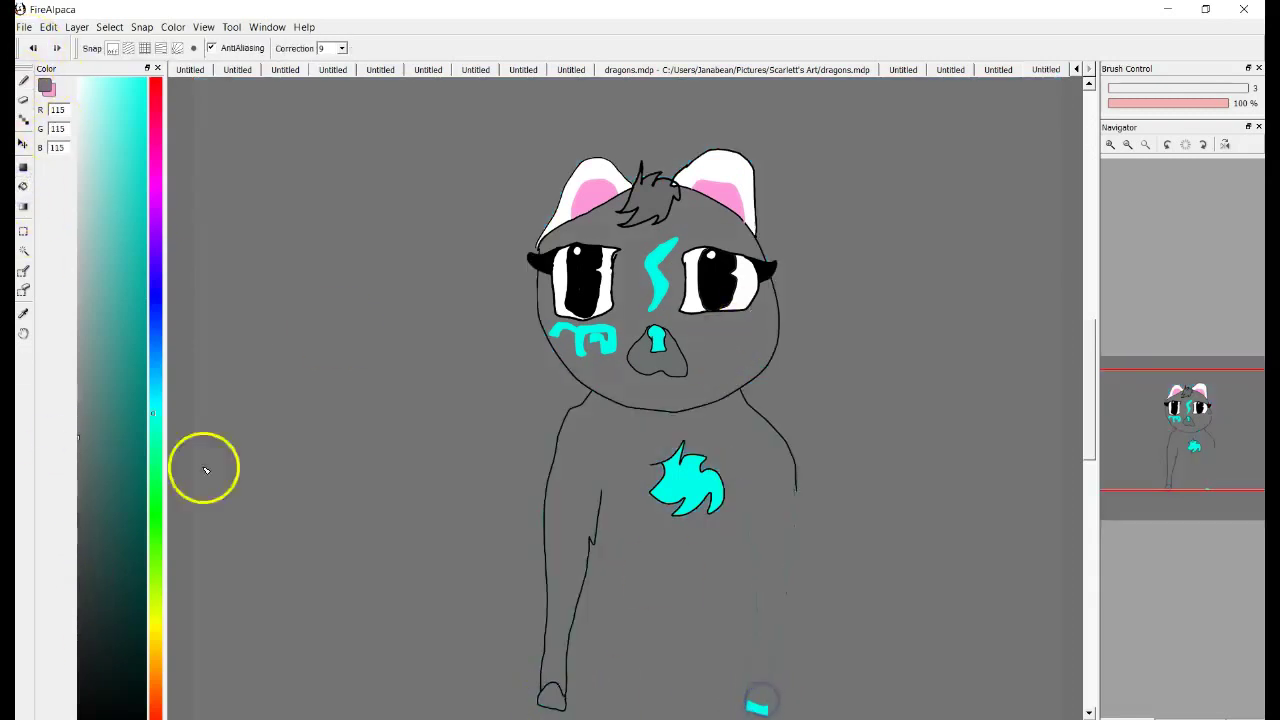
Undo the last fill and colour both front paws cyan (RGB 0, 255, 235).
left_click(33, 50)
left_click(762, 708)
right_click(762, 708)
left_click(1163, 75)
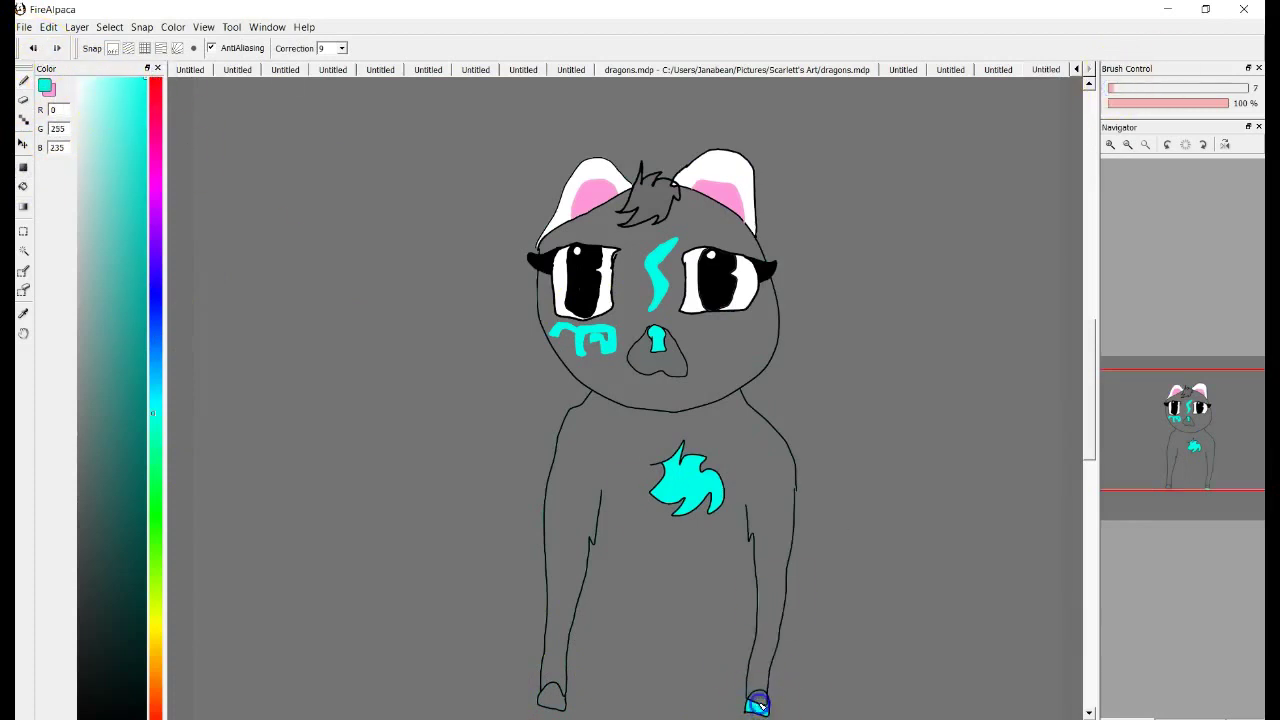
key("g")
left_click(551, 697)
Fill the canvas background and the animal's head and body with a lighter gray (RGB 151, 151, 151), leaving the hair tuft dark.
left_click(65, 537)
left_click(352, 320)
left_click(59, 303)
left_click(501, 491)
left_click(63, 346)
left_click(403, 440)
left_click(692, 354)
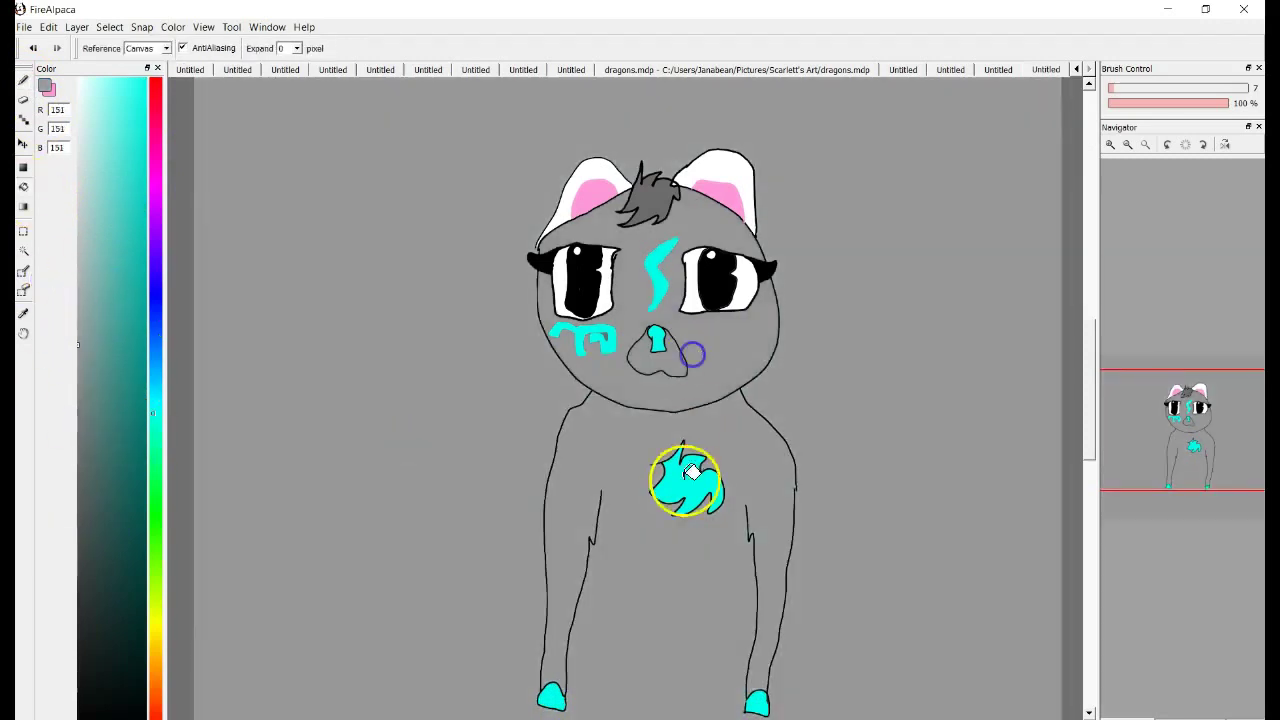
Draw the lower body sides and two rounded hind legs between the front legs in black with a brush size of 3.
left_click(48, 711)
left_click(23, 86)
left_click(1109, 88)
left_click_drag(578, 598, 580, 670)
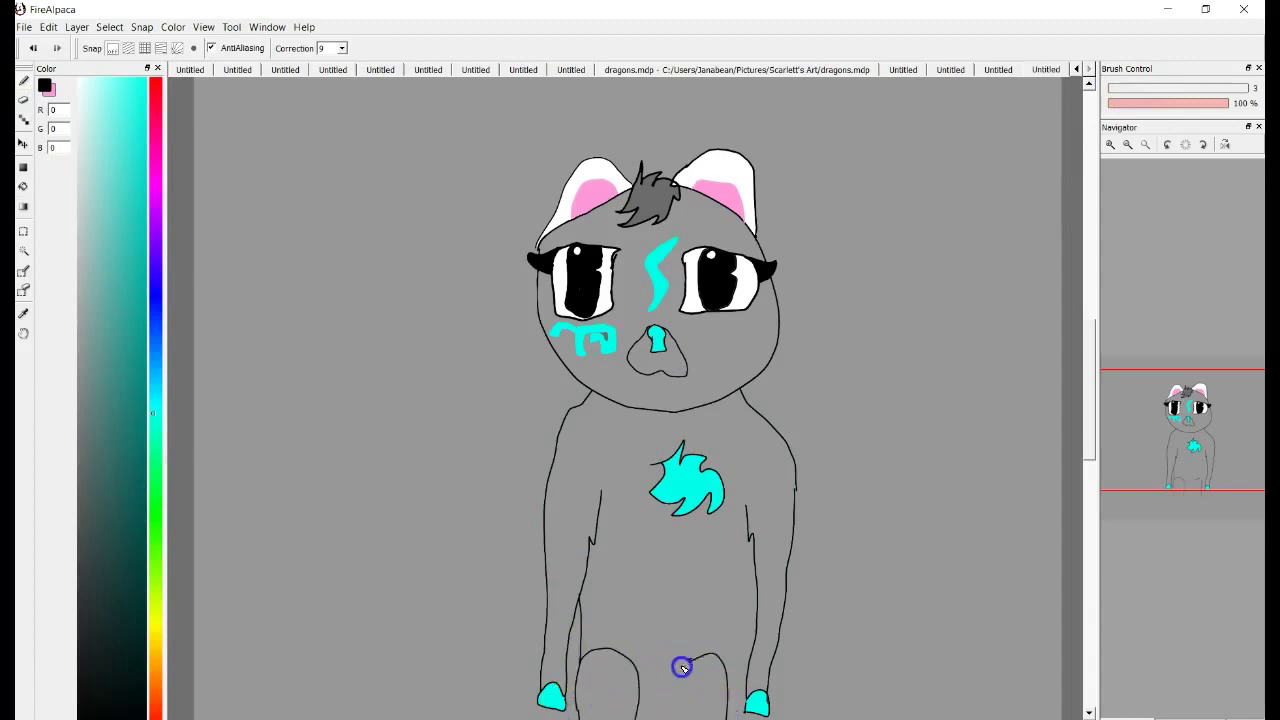
left_click_drag(726, 670, 760, 606)
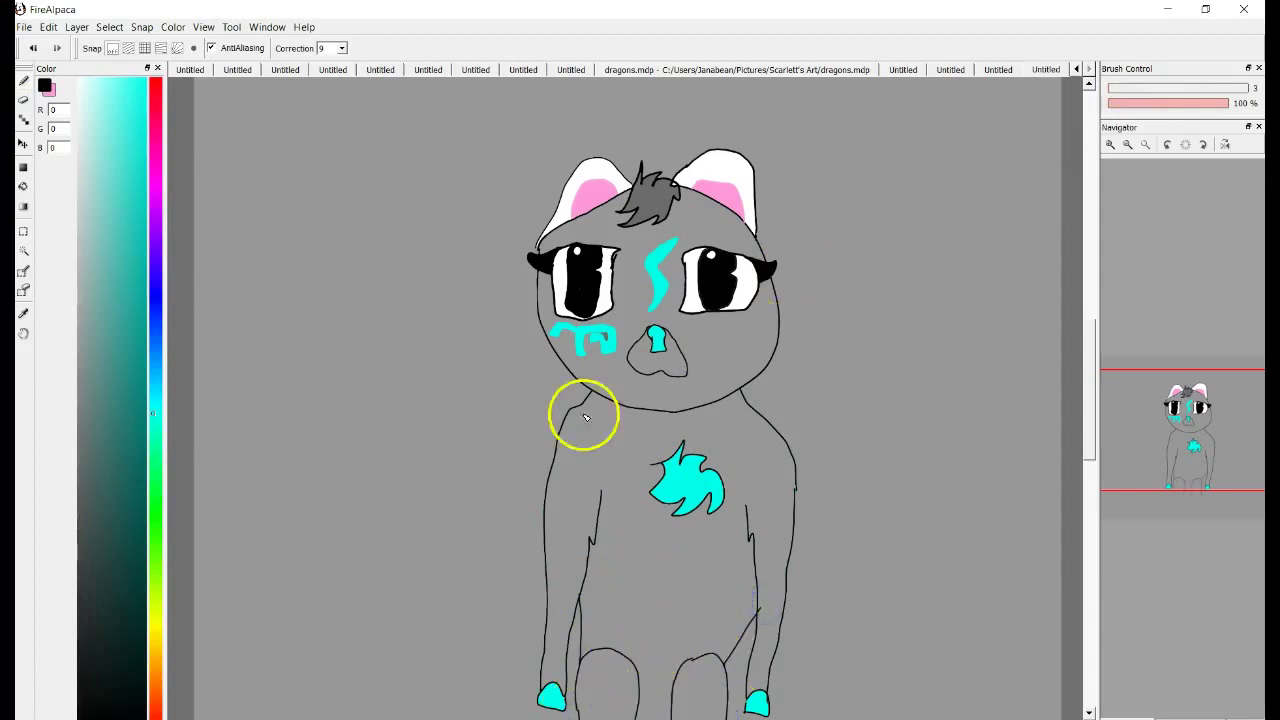
Add a curved collar around the neck just below the head and fill it with cyan.
left_click(115, 113)
left_click(23, 186)
left_click(737, 409)
Draw spikes and small studs along the collar in pink (RGB 252, 137, 248) and fill them with the same pink.
left_click(43, 88)
left_click(155, 186)
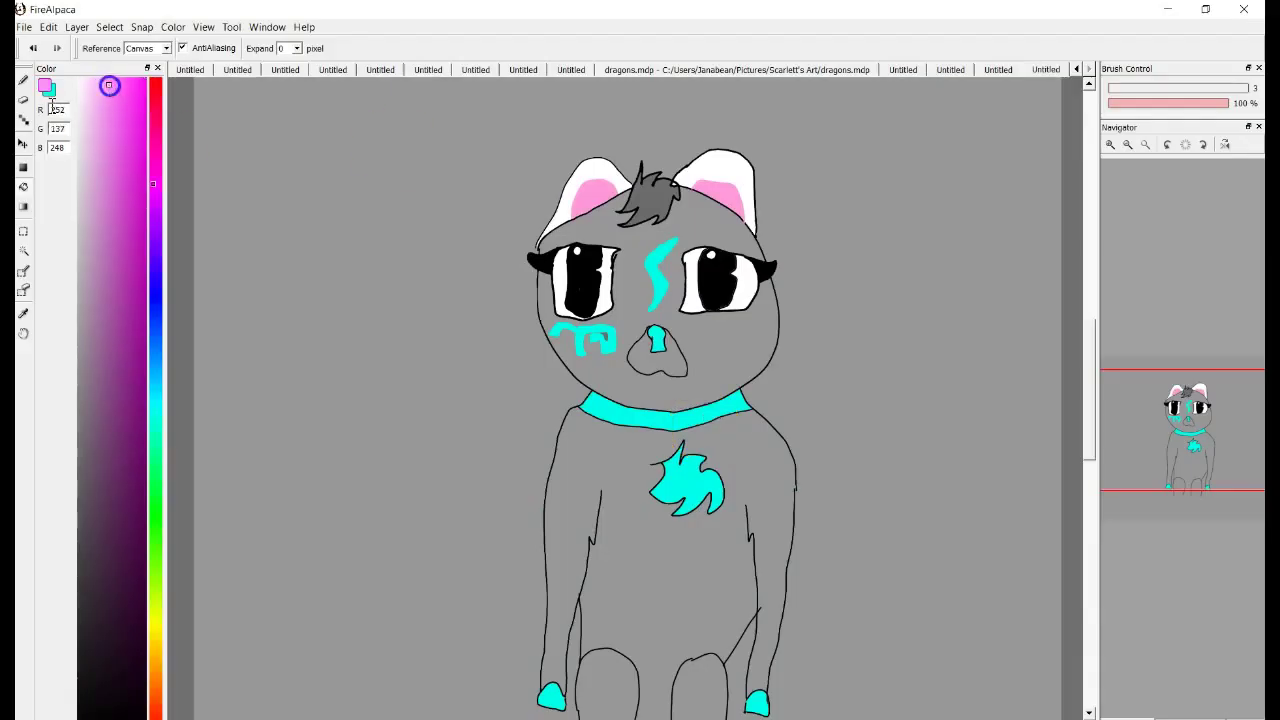
key("b")
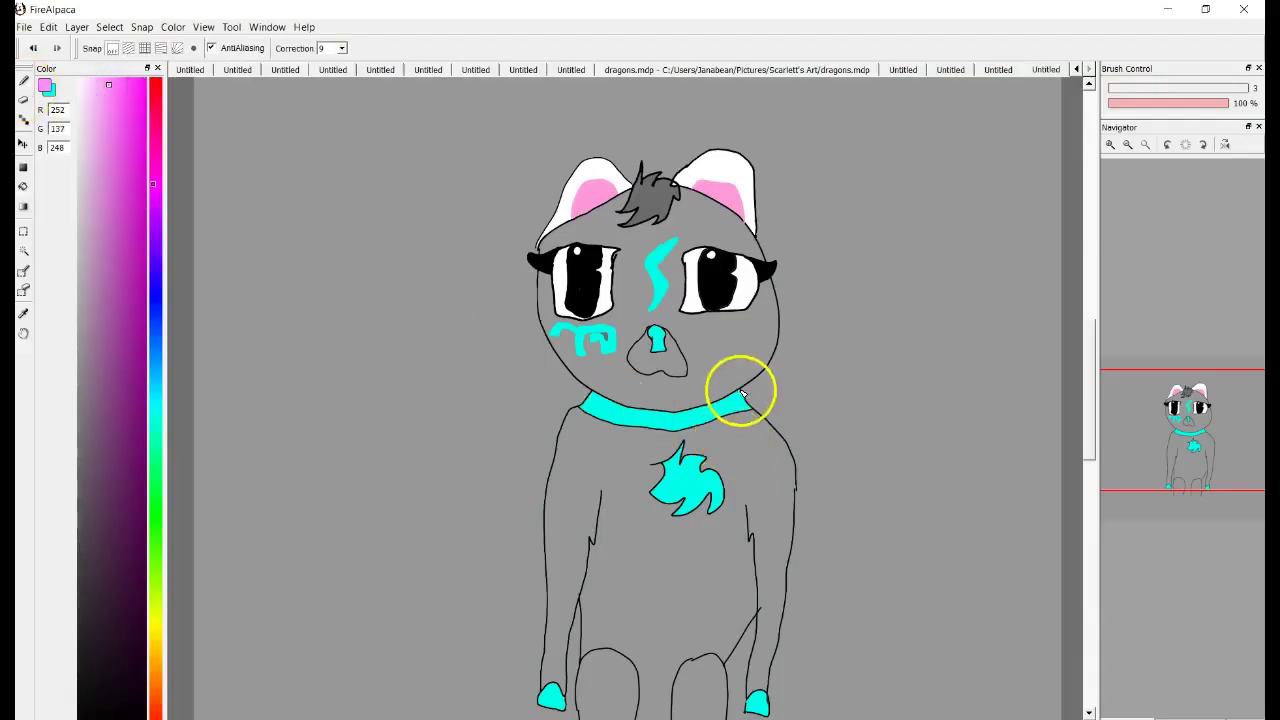
left_click_drag(588, 392, 580, 410)
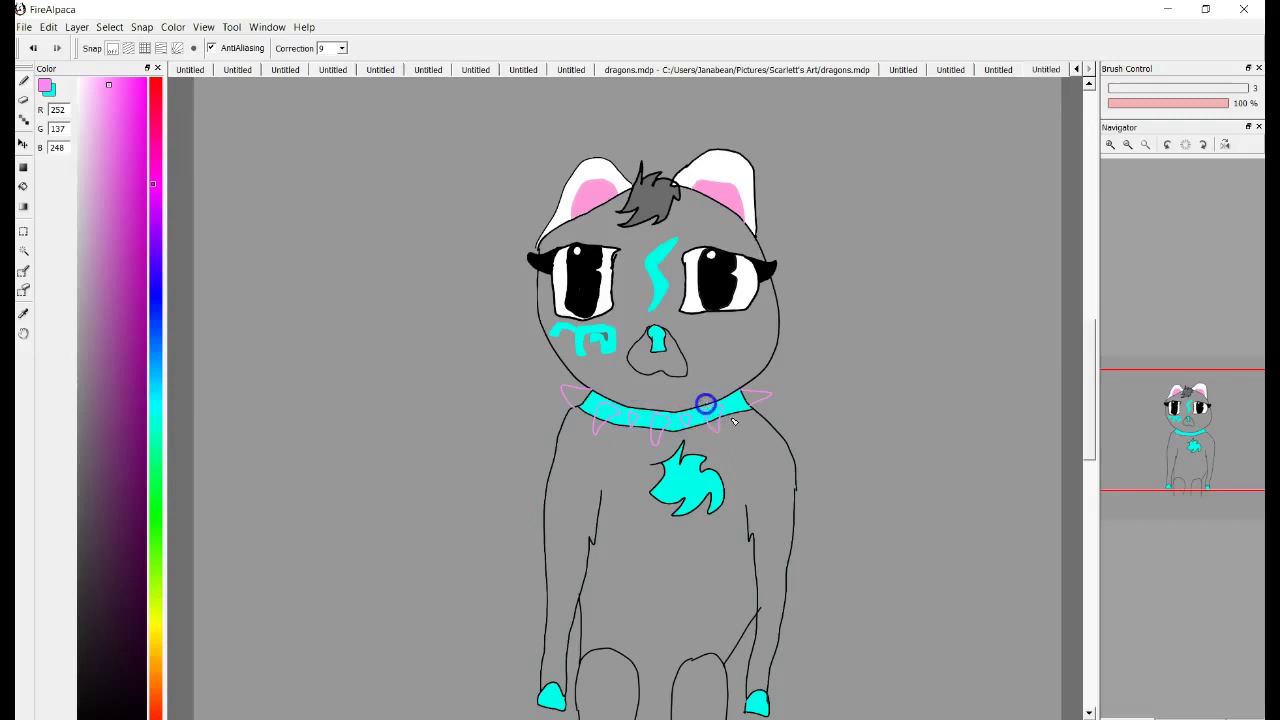
left_click(23, 186)
left_click(583, 398)
left_click(638, 413)
left_click(651, 429)
left_click(718, 416)
left_click(708, 421)
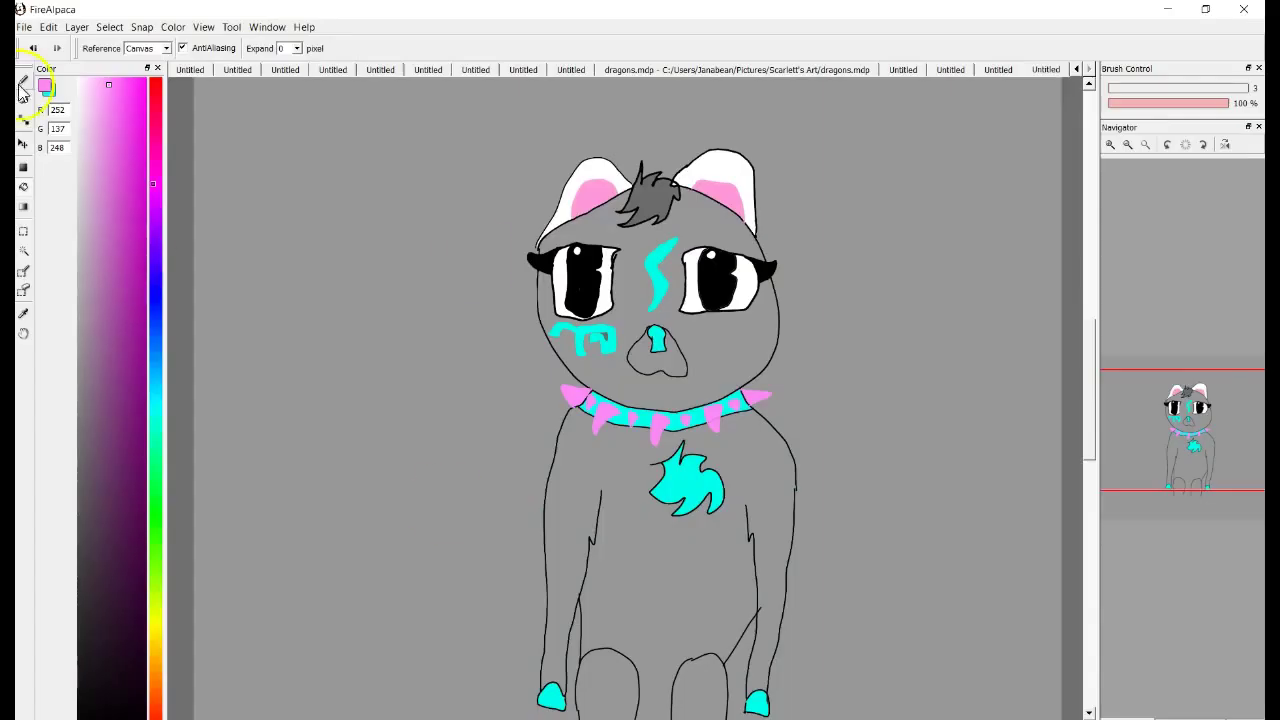
Lighten the canvas's gray background to RGB 162, 162, 162.
left_click(714, 363)
key("ctrl+z")
key("ctrl+z")
left_click(629, 529)
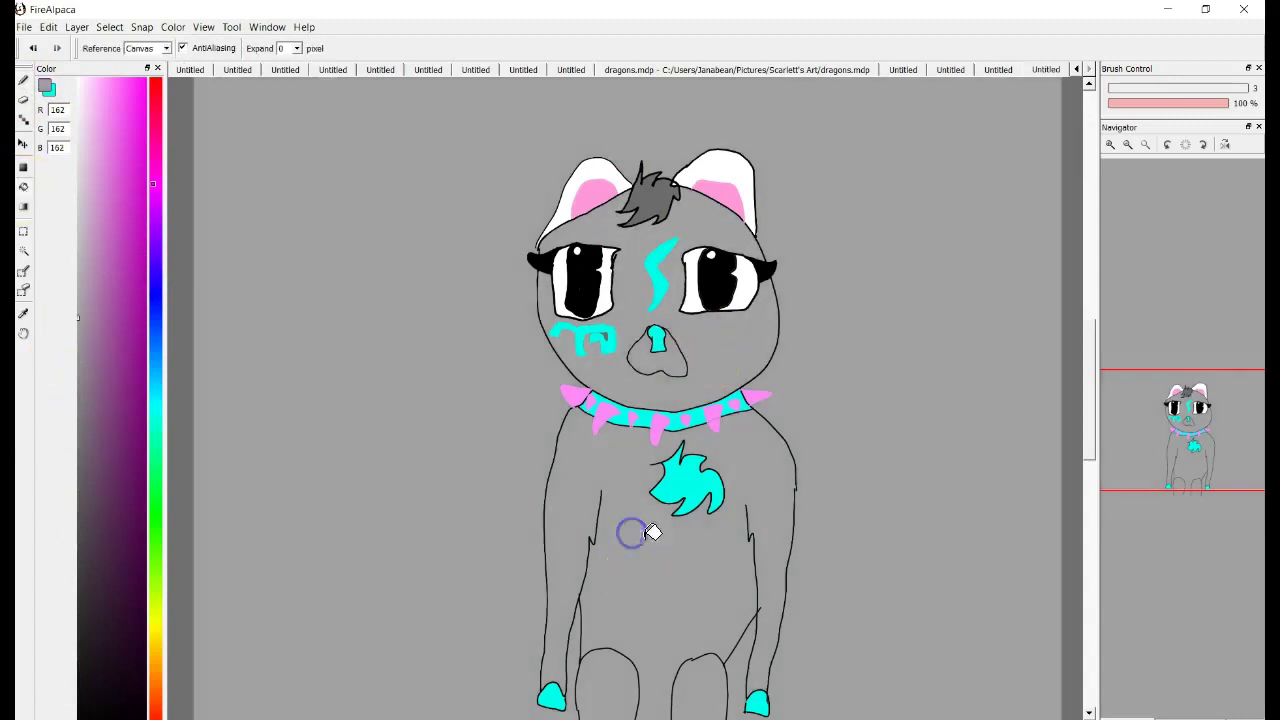
Draw a jagged black fur line across the lower chest and over the upper part of both front legs.
left_click(23, 80)
mouse_move(596, 533)
left_mouse_down()
mouse_move(658, 567)
mouse_move(713, 565)
mouse_move(763, 538)
left_mouse_up()
left_click_drag(603, 515, 543, 477)
Fill both front legs below the jagged fur line with white, leaving the paws cyan.
left_click(80, 76)
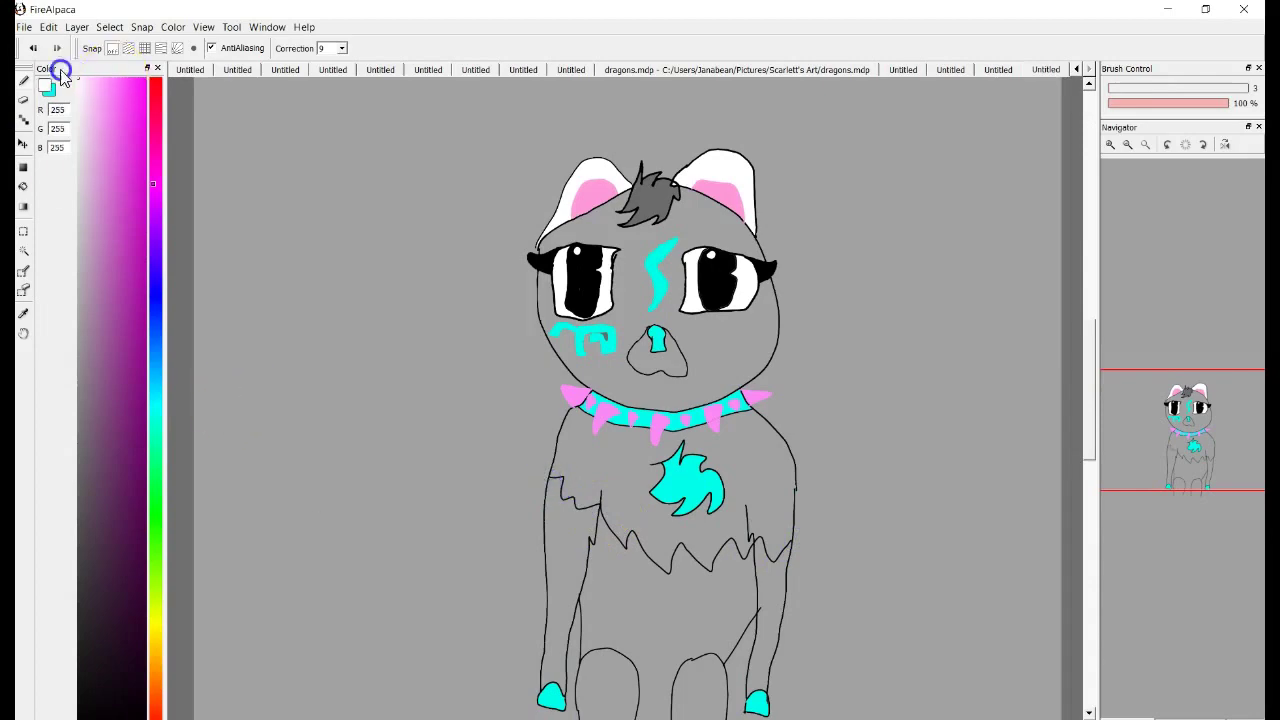
left_click(23, 186)
left_click(735, 640)
left_click(33, 48)
left_click(551, 551)
left_click(786, 572)
Close the belly outline between the hind legs and fill the belly below the fur line with white.
left_click(106, 620)
left_click(23, 80)
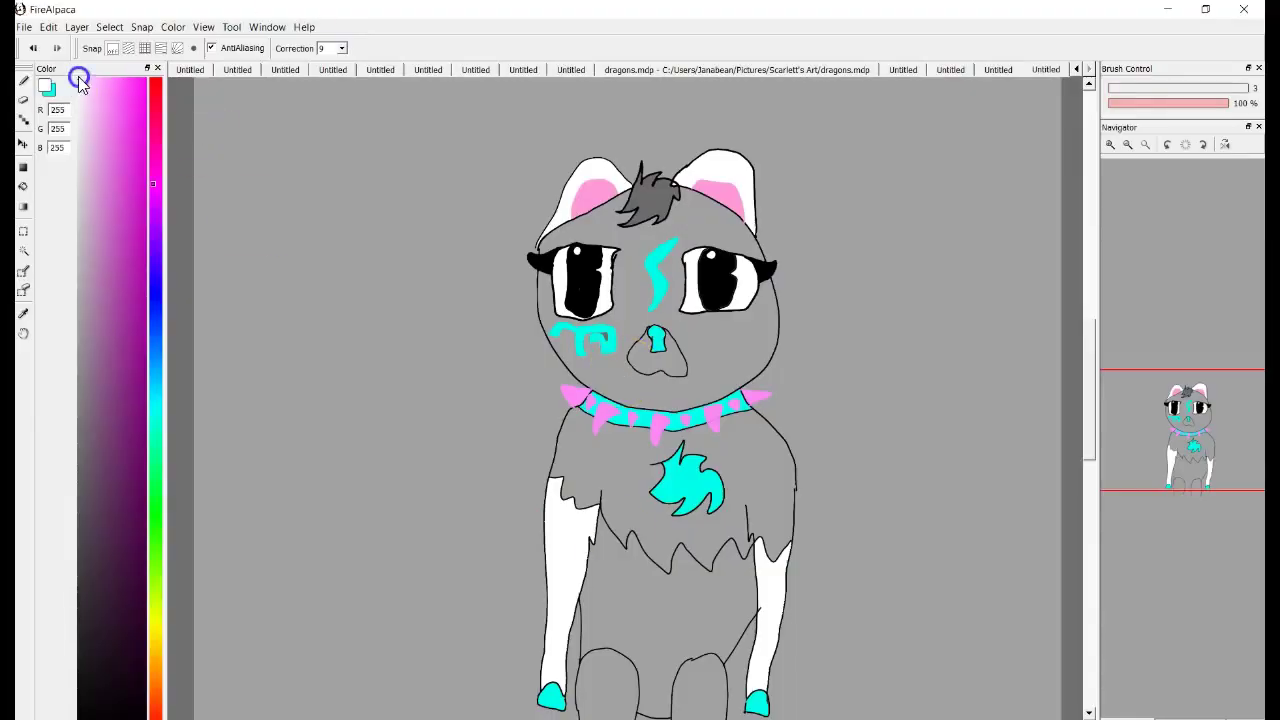
left_click(23, 186)
left_click(679, 597)
left_click(720, 706)
left_click(33, 48)
Extend the hind leg outlines downward in black and fill both hind legs with white.
left_click(23, 333)
left_click_drag(325, 460, 298, 370)
left_click(23, 80)
left_click(82, 717)
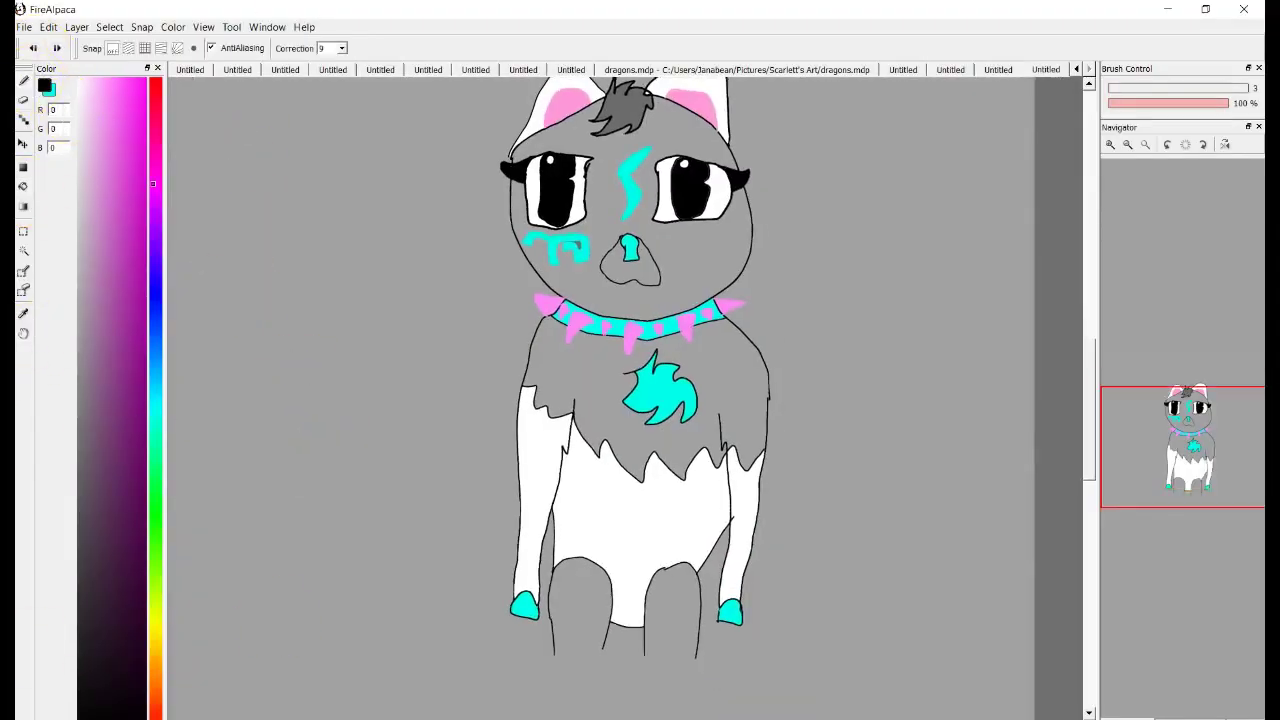
left_click(23, 333)
left_click_drag(405, 461, 360, 531)
left_click(80, 80)
left_click(24, 188)
left_click(541, 682)
left_click(628, 678)
left_click(390, 573)
left_click(389, 573)
key("ctrl+z")
Draw a long bushy tail in black, extending sideways from the lower body behind the front leg and ending in jagged fur.
key("h")
left_click_drag(342, 353, 355, 386)
key("b")
left_click_drag(657, 672, 696, 660)
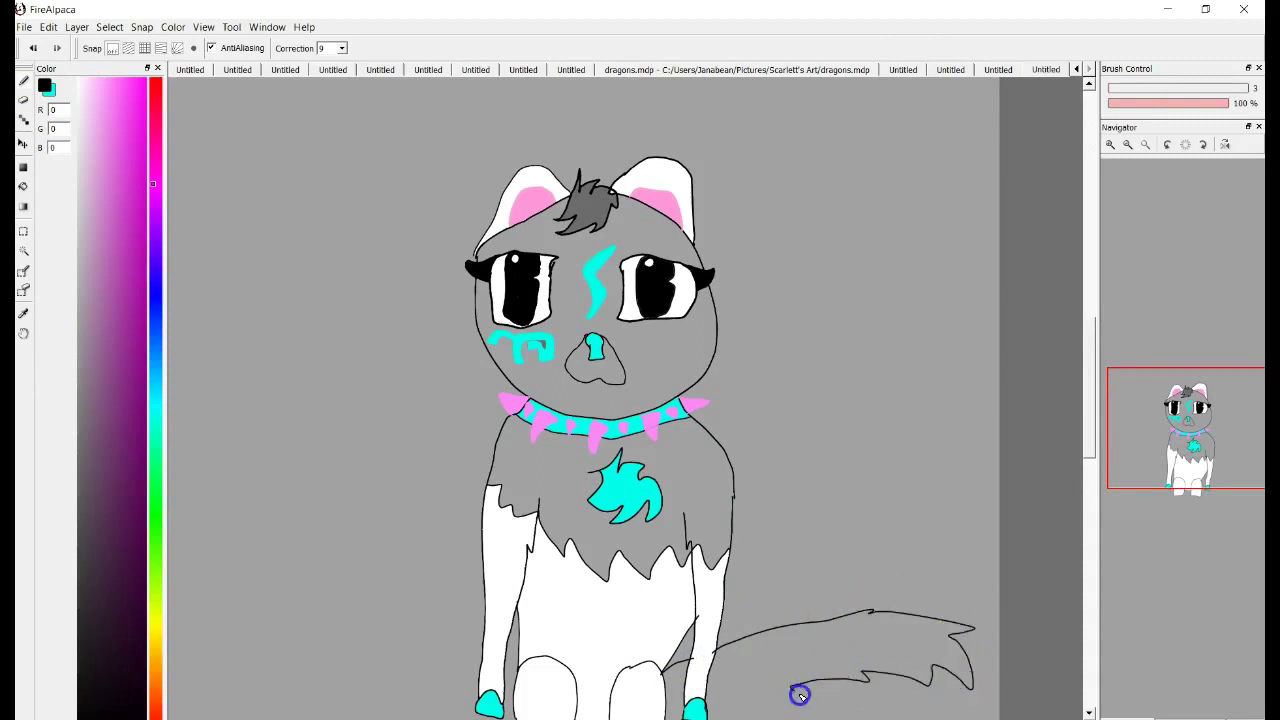
Recolour the collar, chest tuft, forehead bolt and cheek marking with a brighter cyan (RGB 0, 255, 252).
left_click(153, 396)
left_click(23, 187)
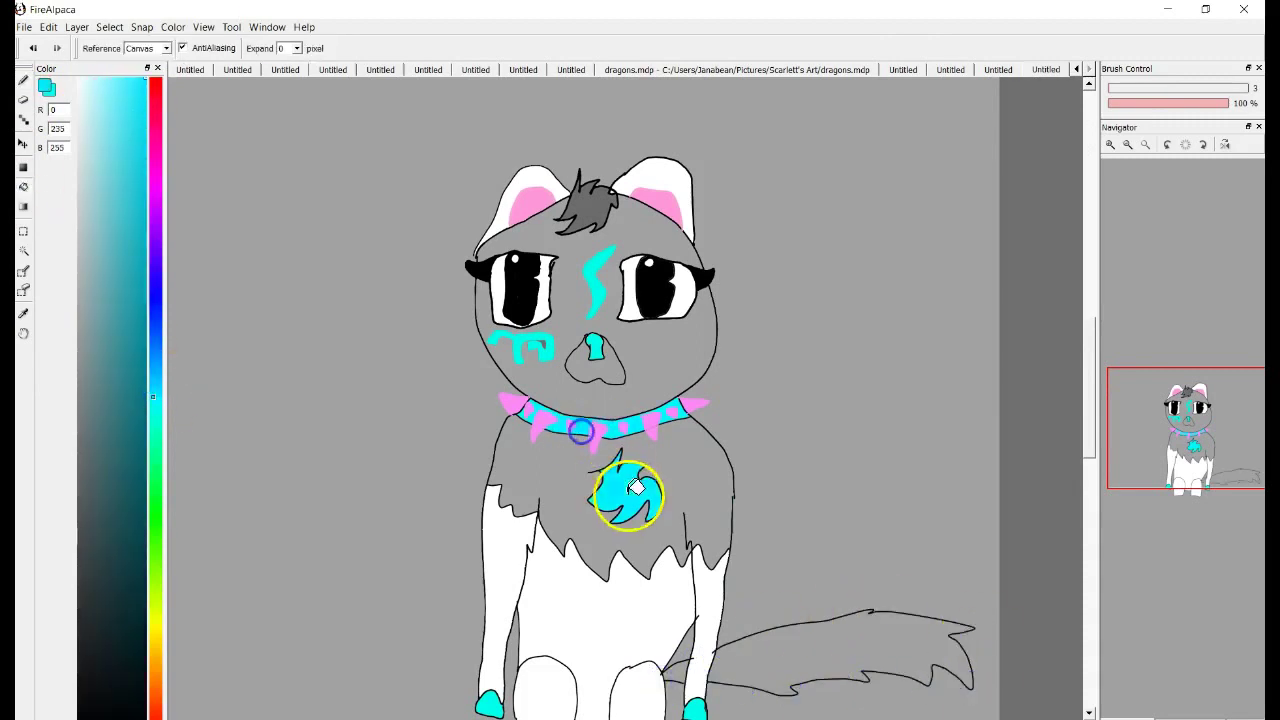
left_click(493, 697)
left_click_drag(156, 391, 154, 405)
left_click(635, 425)
left_click(621, 498)
left_click(590, 281)
left_click(516, 338)
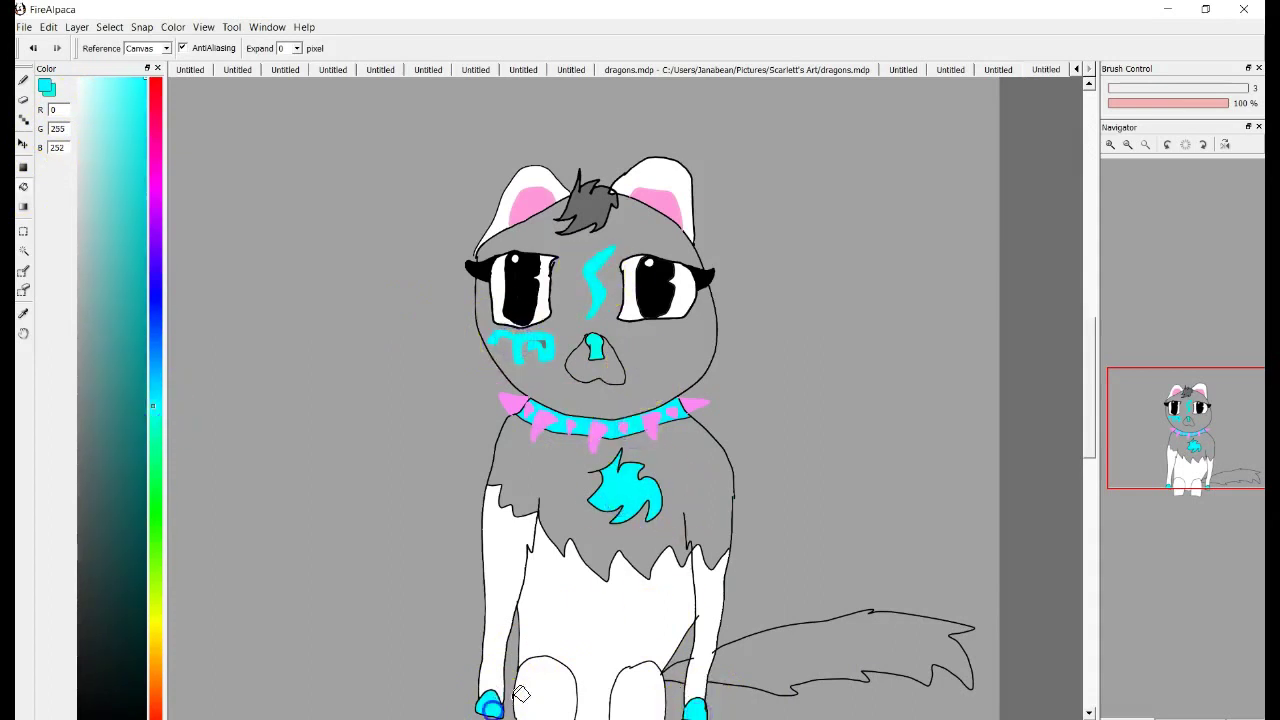
Draw a wavy marking and a small hooked marking on the tail and fill both with cyan (RGB 0, 255, 252).
key("b")
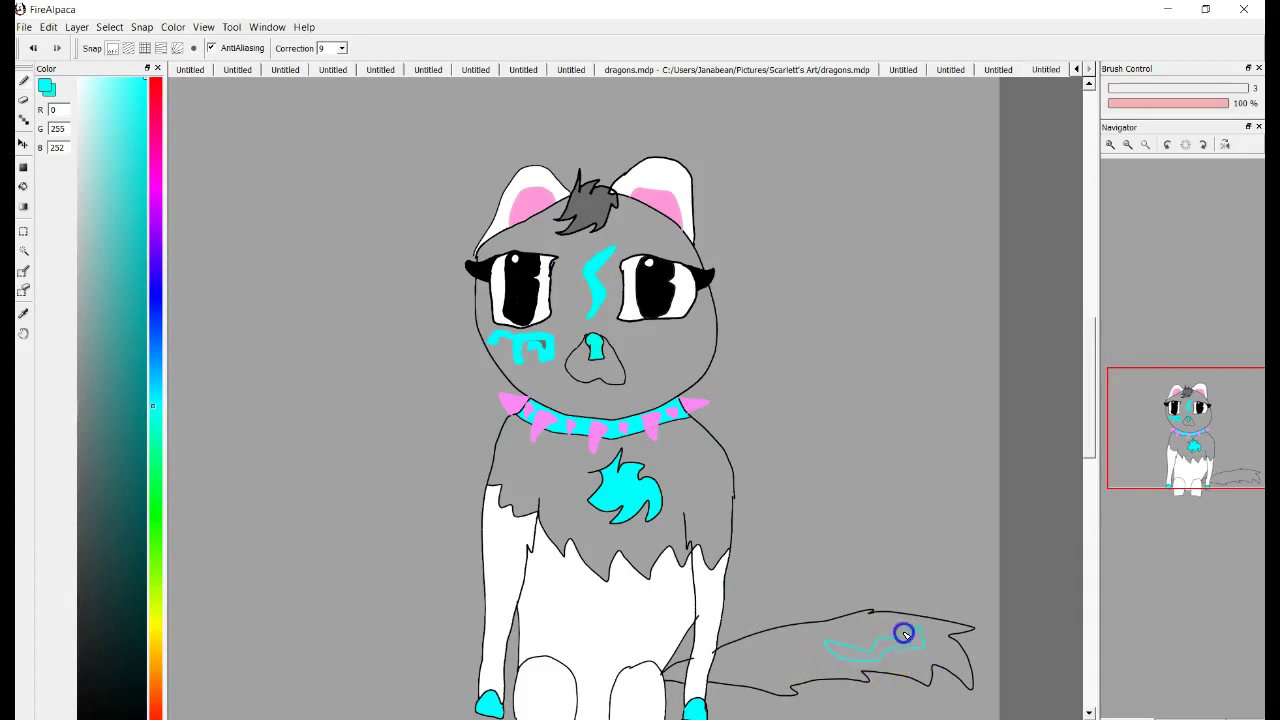
key("g")
left_click(848, 648)
key("b")
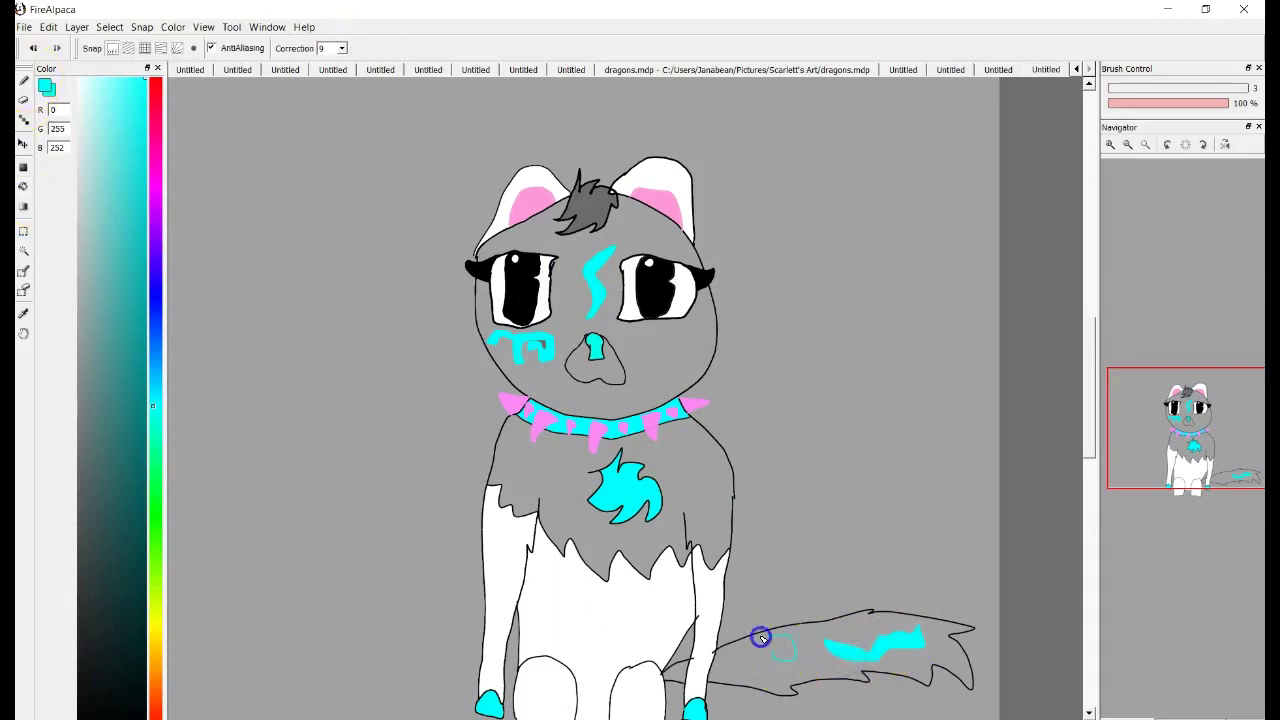
key("g")
left_click(771, 652)
Hand-letter cyan text on the empty background beside the animal, starting with a capital A.
key("b")
left_click_drag(210, 338, 279, 331)
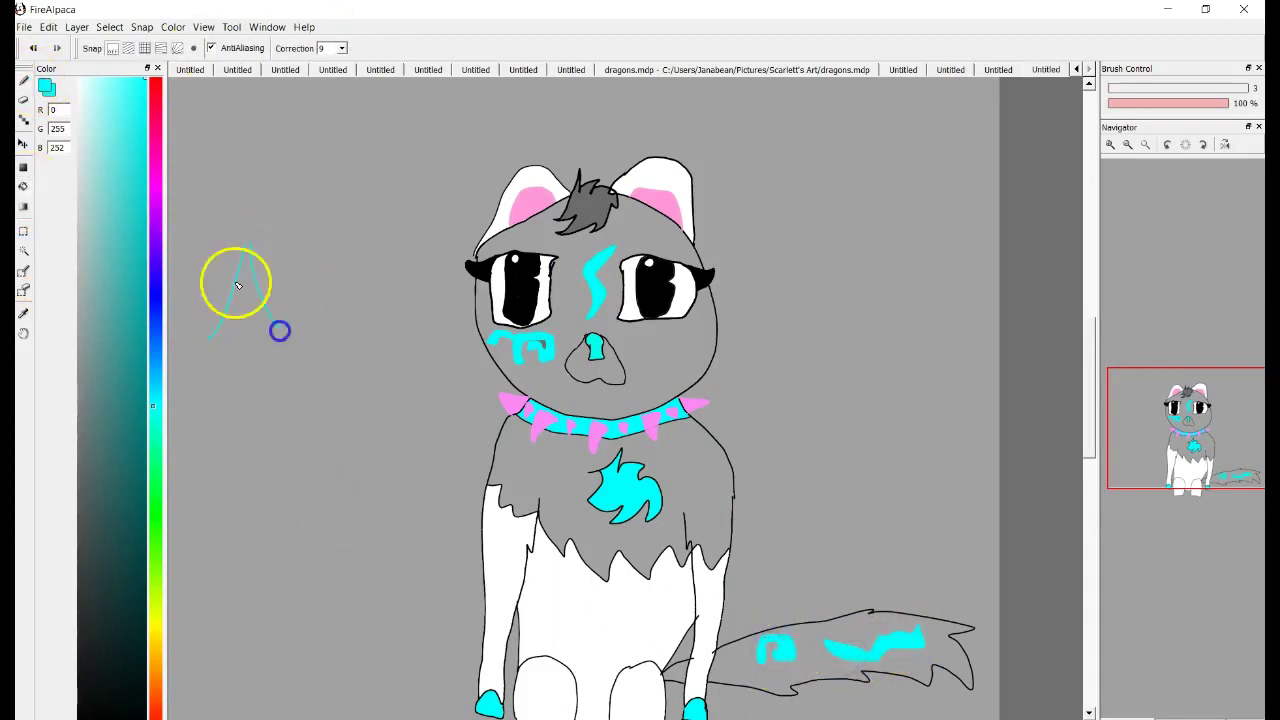
left_click_drag(238, 484, 255, 520)
left_click_drag(302, 462, 281, 511)
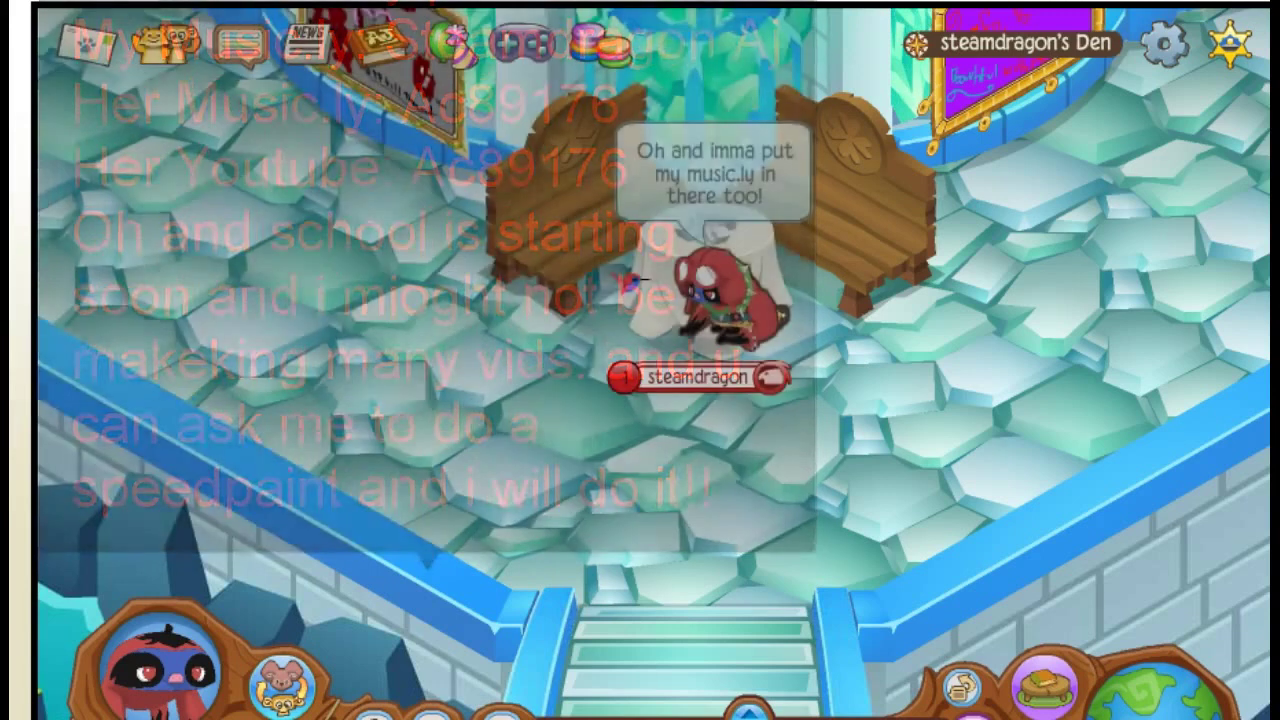
Switch to Animal Jam and send the chat message "You can check out wut i look like out of aj and my dogs!".
key("Return")
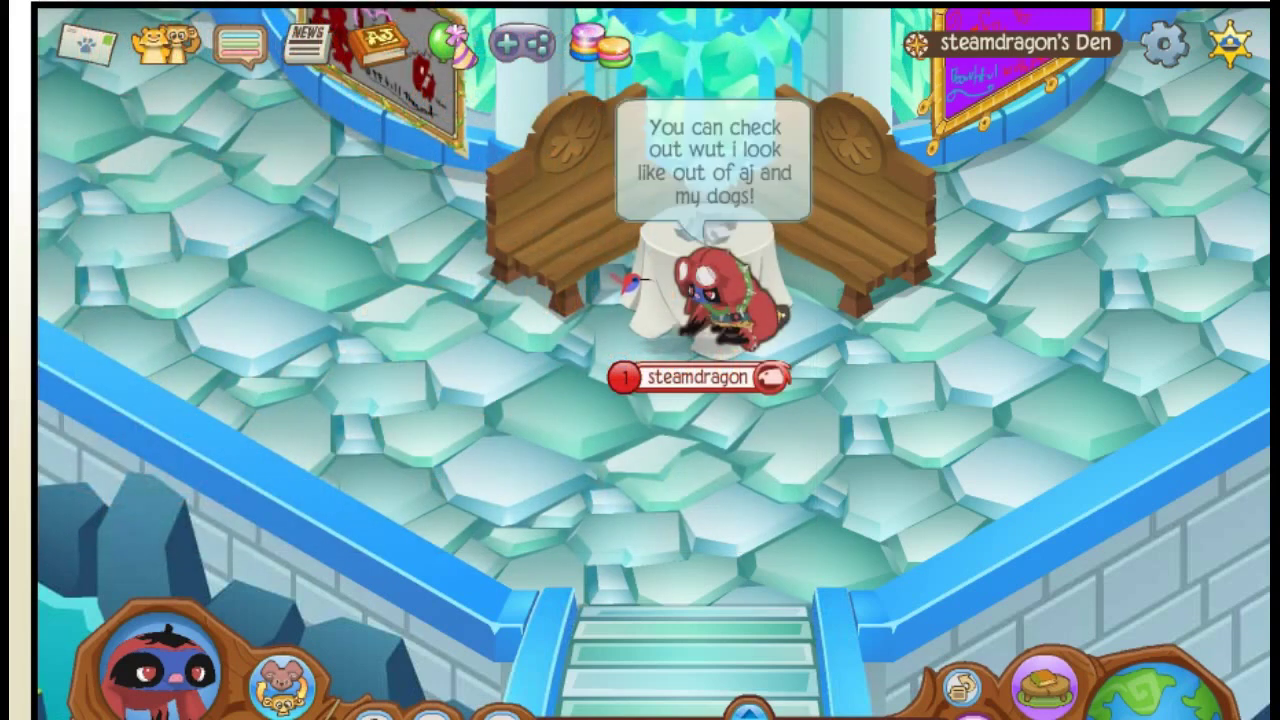